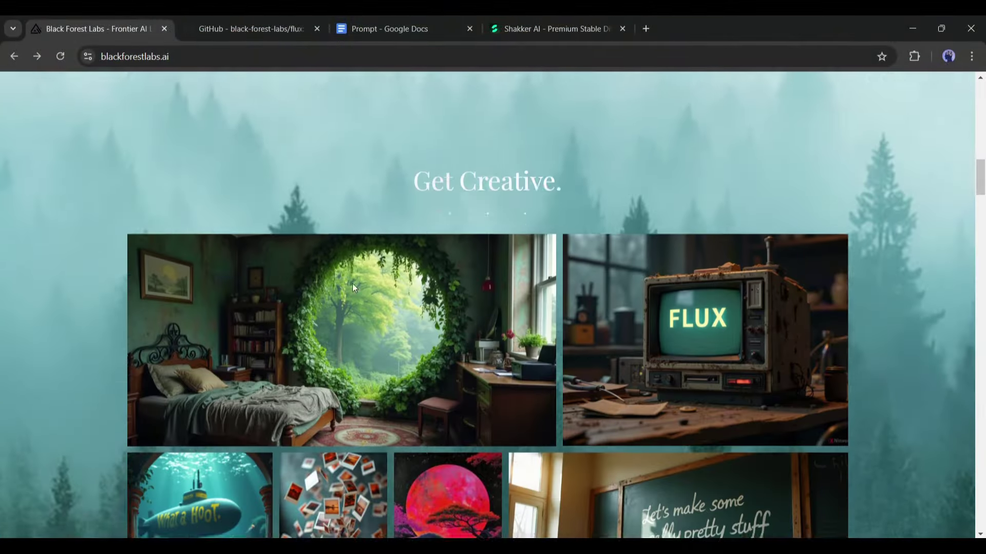
scroll(708, 231, "down", 2)
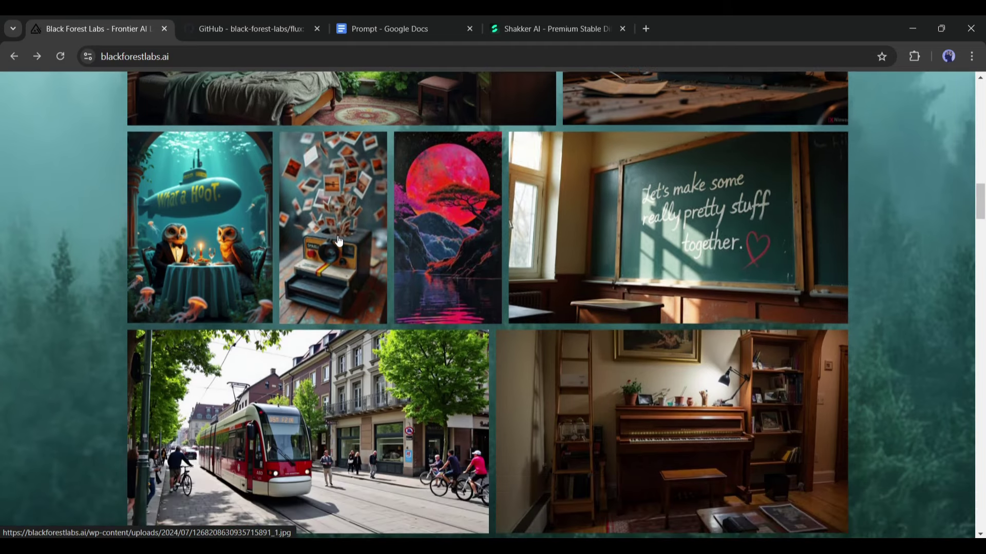
Step: Open the bedroom portal image full-size in the gallery and step forward through four more images
scroll(338, 241, "up", 3)
left_click(338, 240)
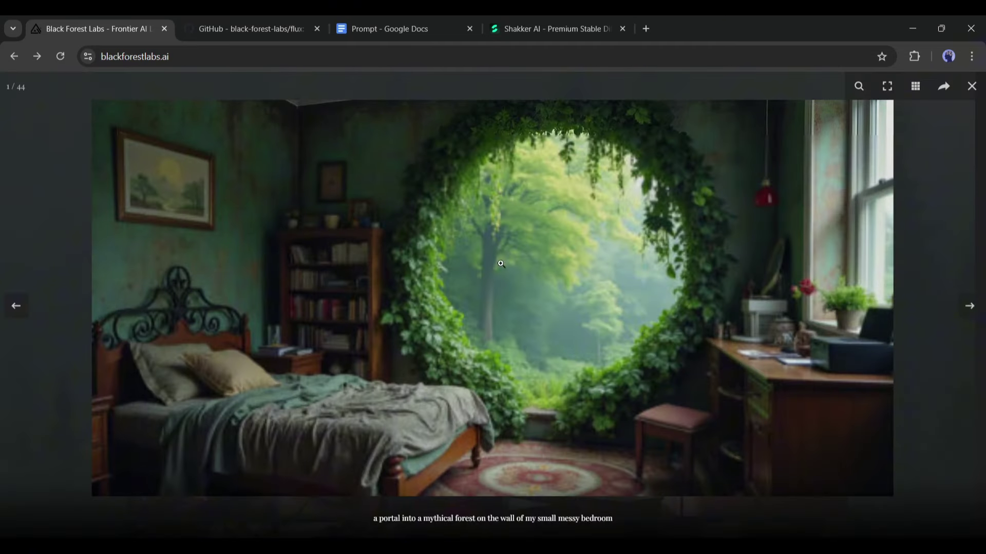
left_click(964, 310)
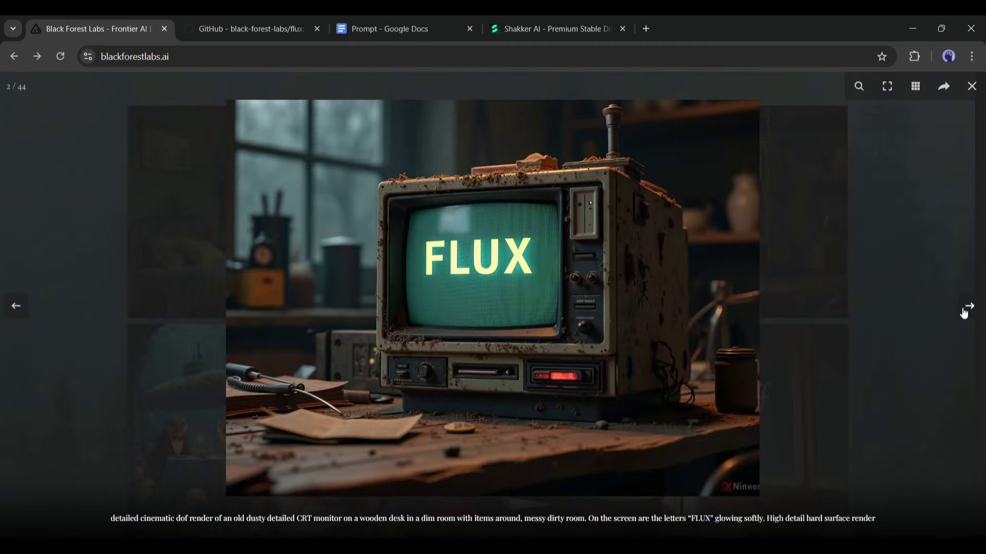
left_click(964, 311)
left_click(965, 310)
left_click(964, 311)
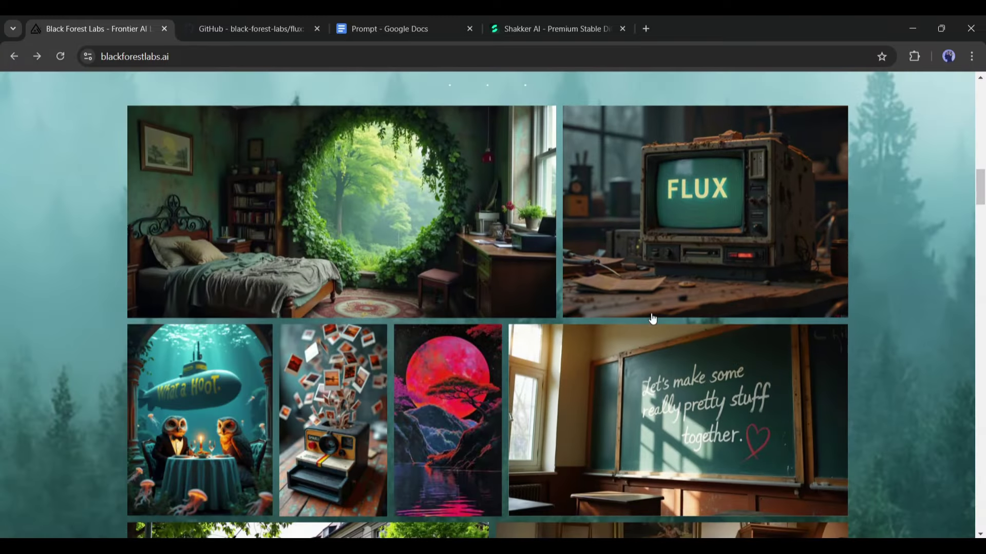
Step: Zoom into the couch sleeping image, then open the robot chalkboard poem image with its prompt
scroll(275, 306, "down", 3)
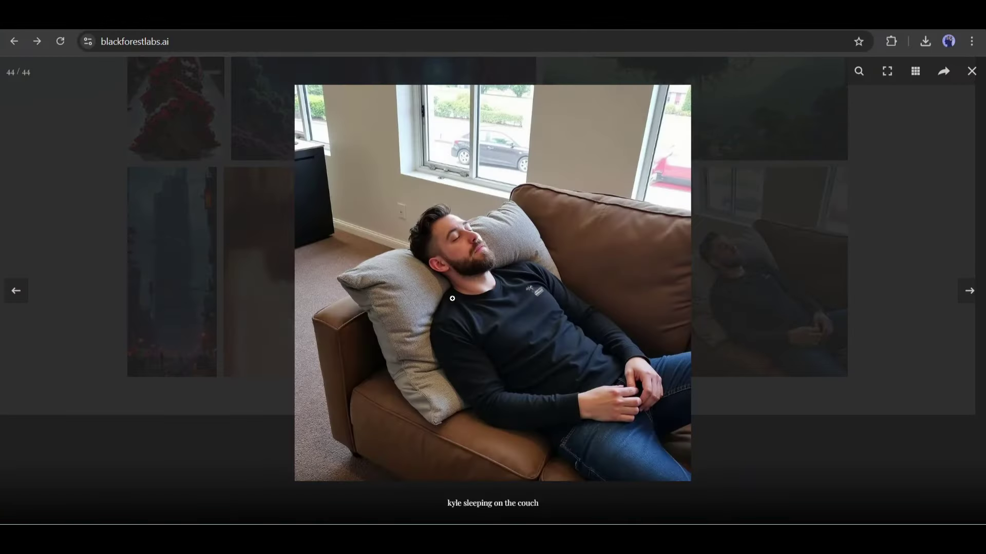
left_click(482, 239)
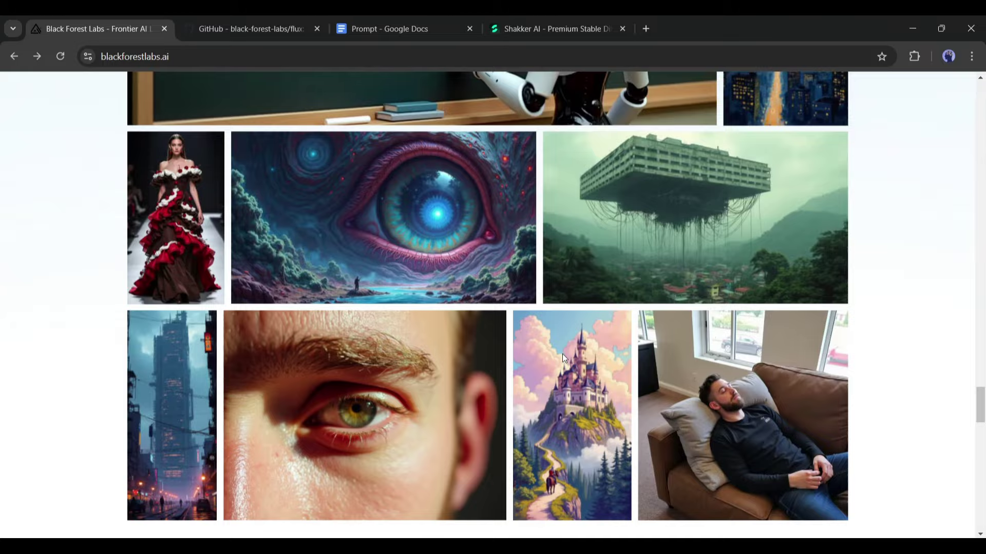
scroll(562, 354, "up", 5)
scroll(562, 353, "up", 2)
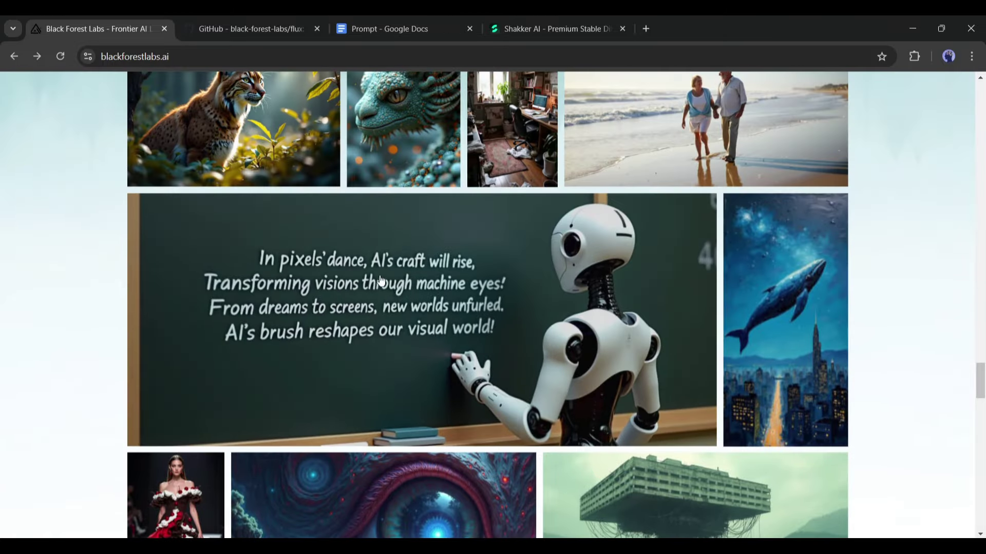
left_click(395, 286)
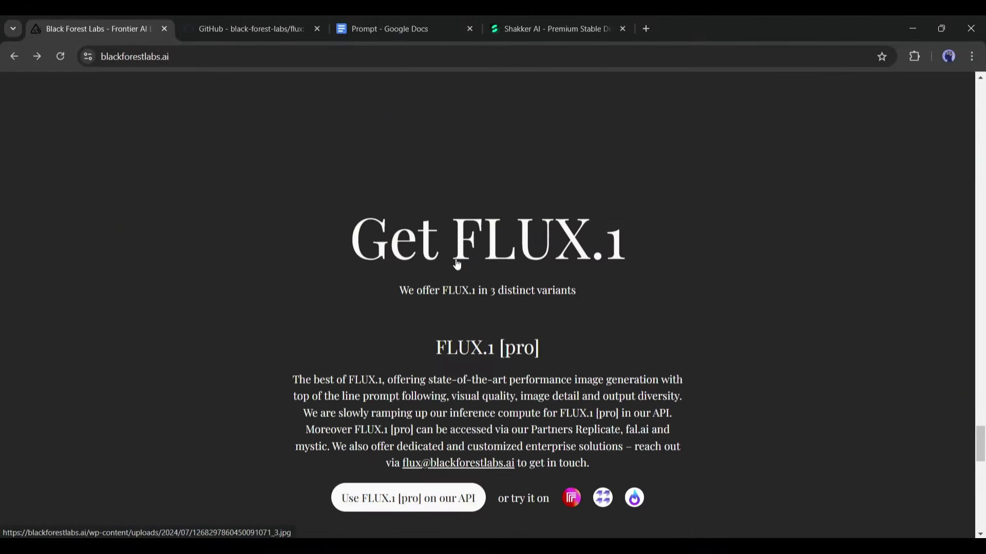
scroll(384, 297, "down", 10)
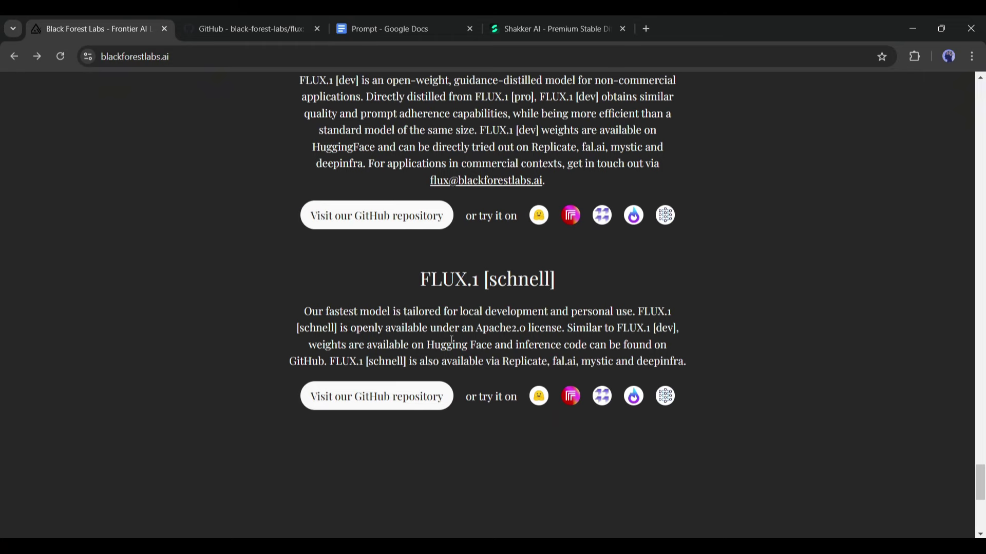
Step: Read the Get FLUX.1 section, highlighting the FLUX.1 [schnell] and [pro] variant headings
scroll(452, 338, "up", 5)
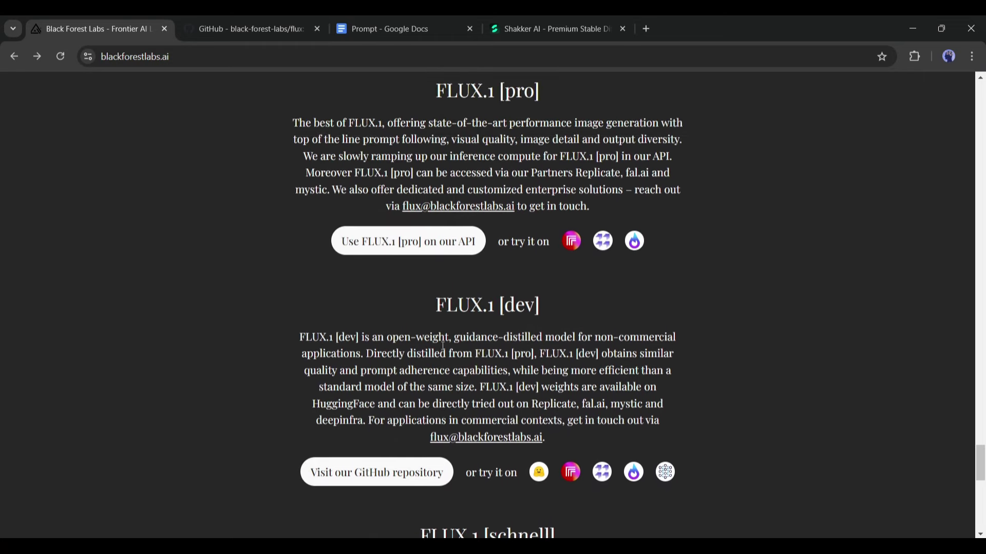
scroll(443, 346, "down", 4)
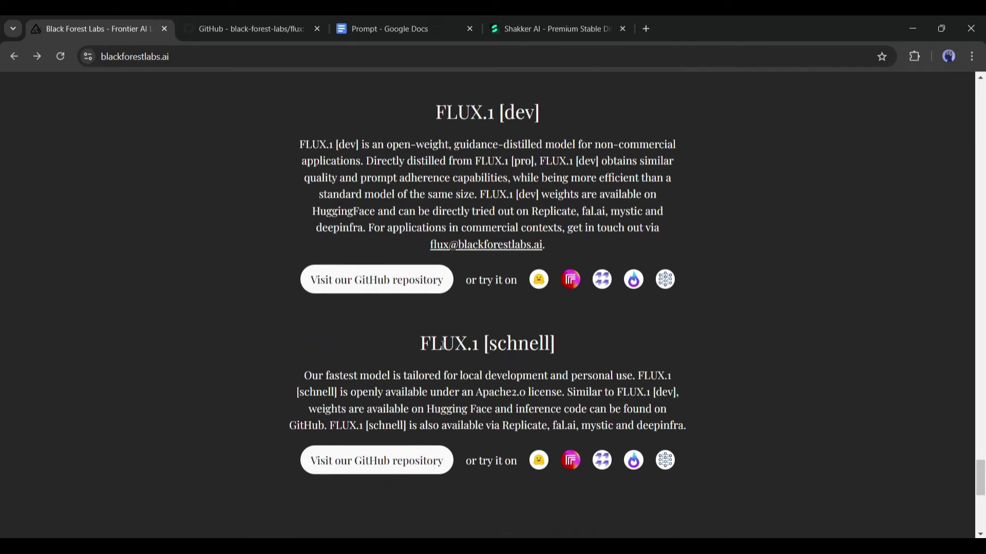
left_click_drag(400, 345, 667, 344)
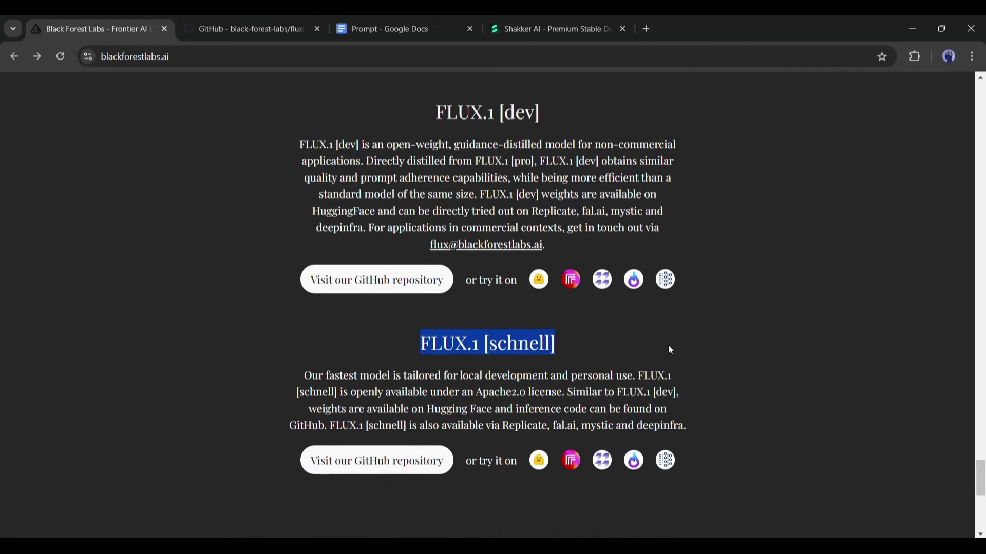
left_click(634, 356)
scroll(535, 377, "up", 4)
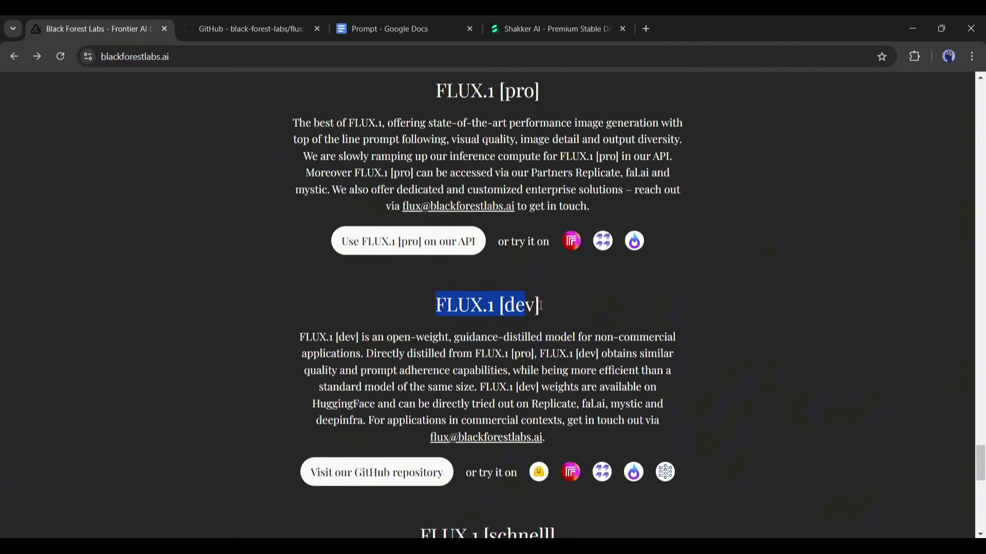
scroll(626, 321, "up", 4)
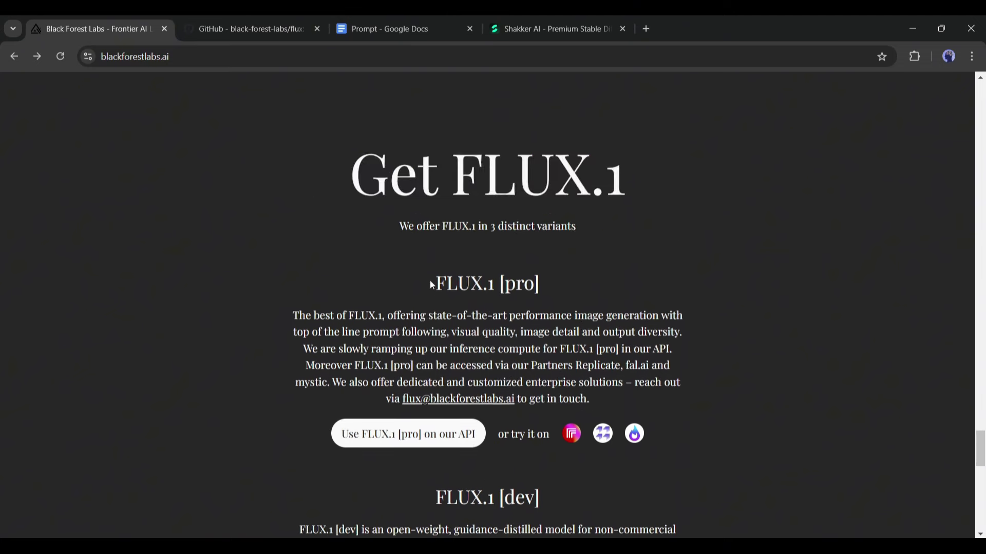
left_click(582, 291)
Step: Go to Black Forest Labs' Hugging Face page via the icon beside FLUX.1 [dev]
scroll(626, 309, "down", 1)
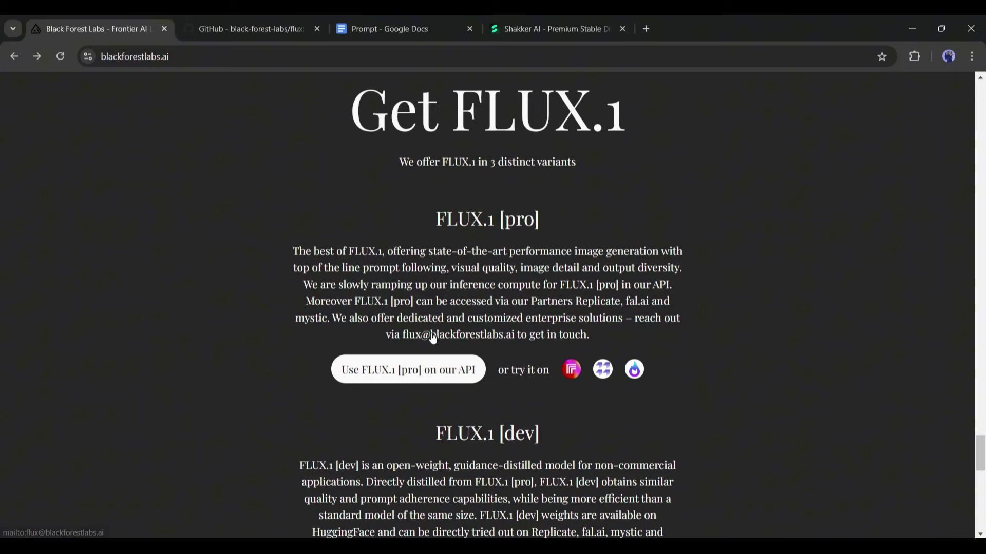
scroll(433, 339, "down", 3)
left_click(343, 365)
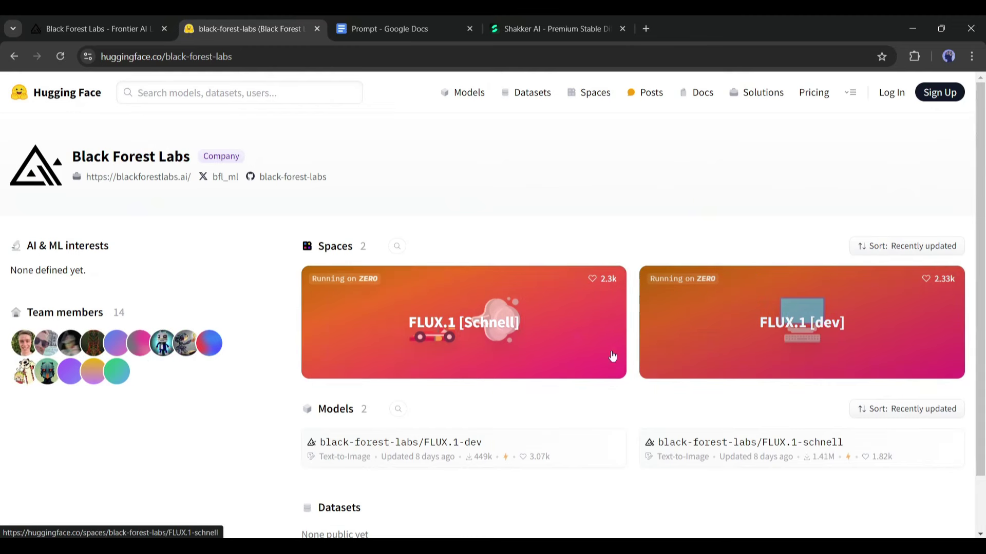
Step: Open the FLUX.1 [schnell] Space and set seed 302408571, height 1184, 6 inference steps
scroll(82, 242, "down", 15)
left_click(534, 305)
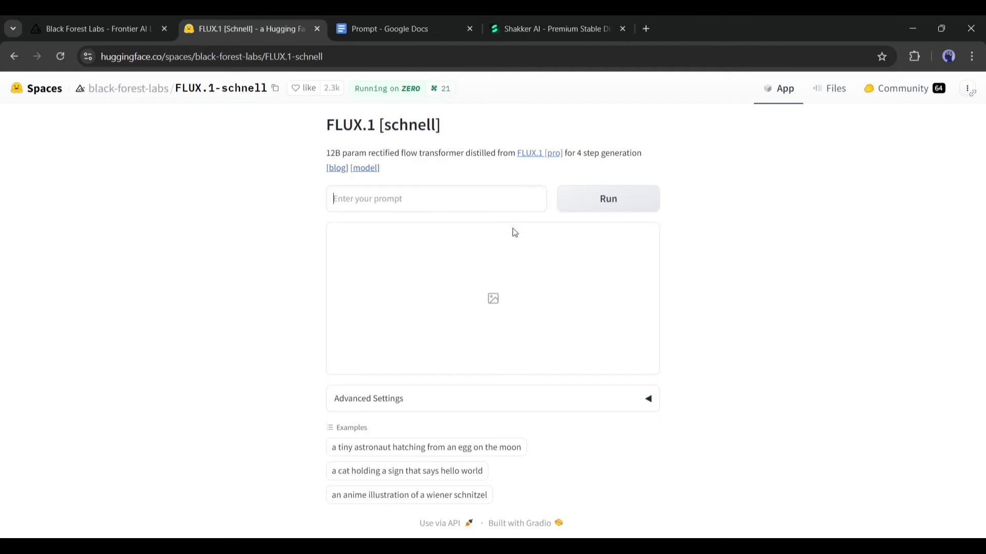
left_click(648, 403)
scroll(502, 307, "down", 3)
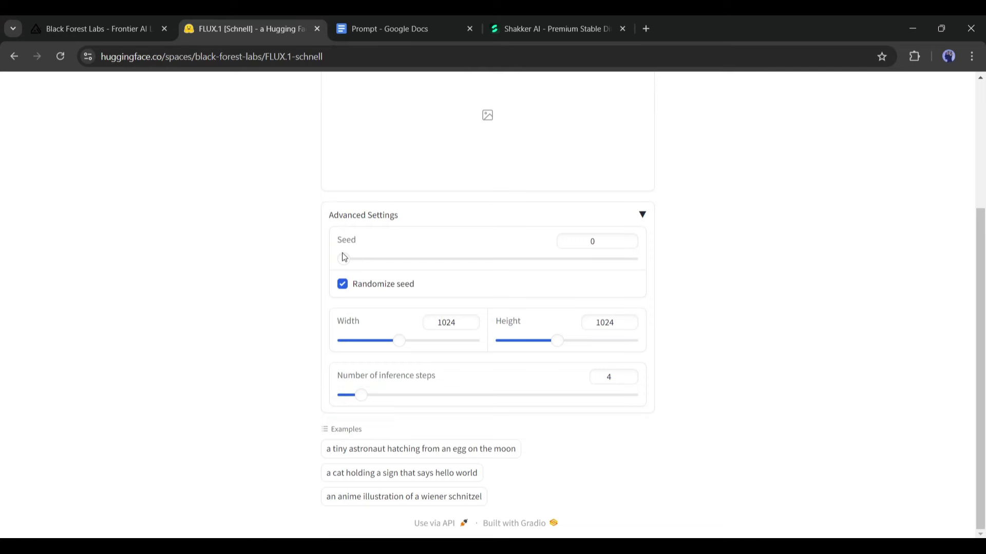
left_click_drag(343, 258, 385, 261)
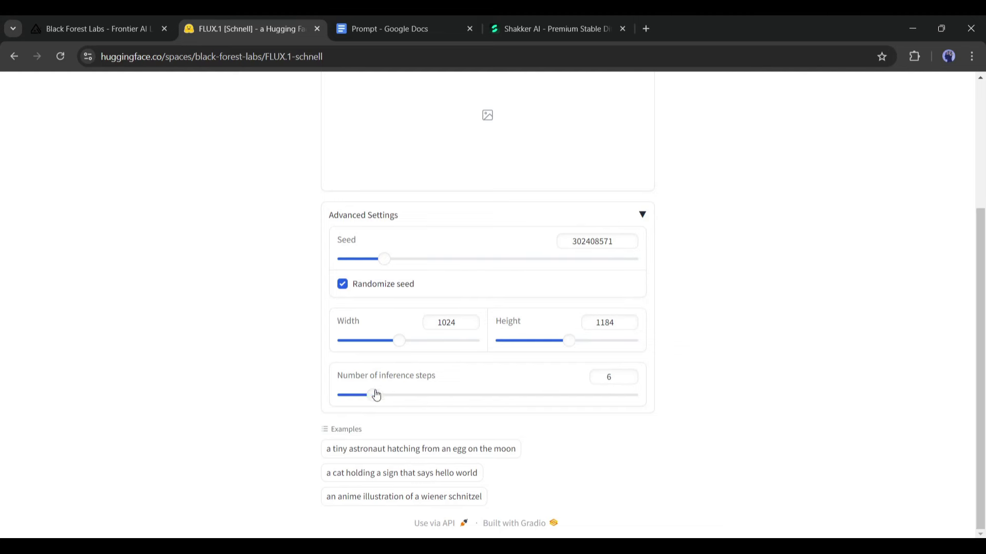
scroll(469, 374, "up", 4)
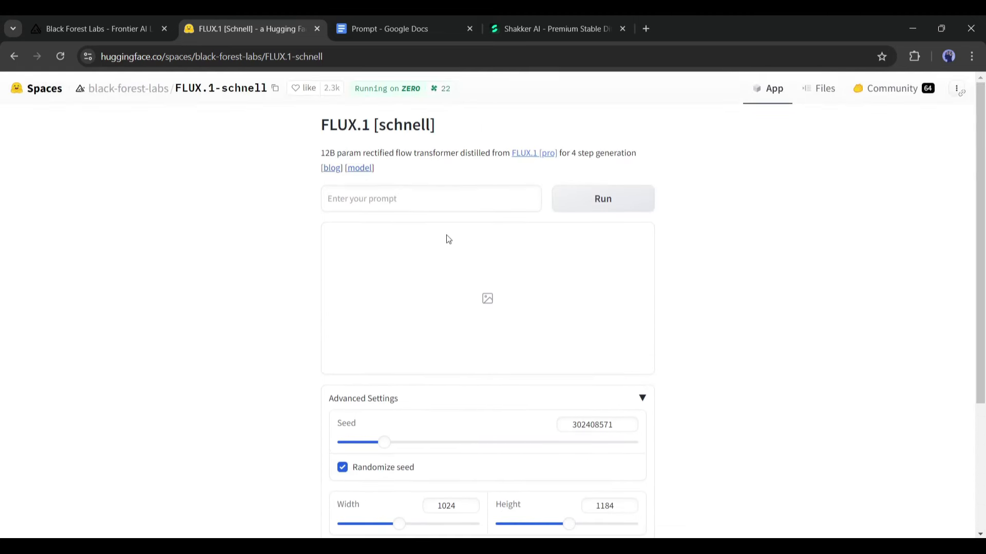
scroll(288, 227, "down", 4)
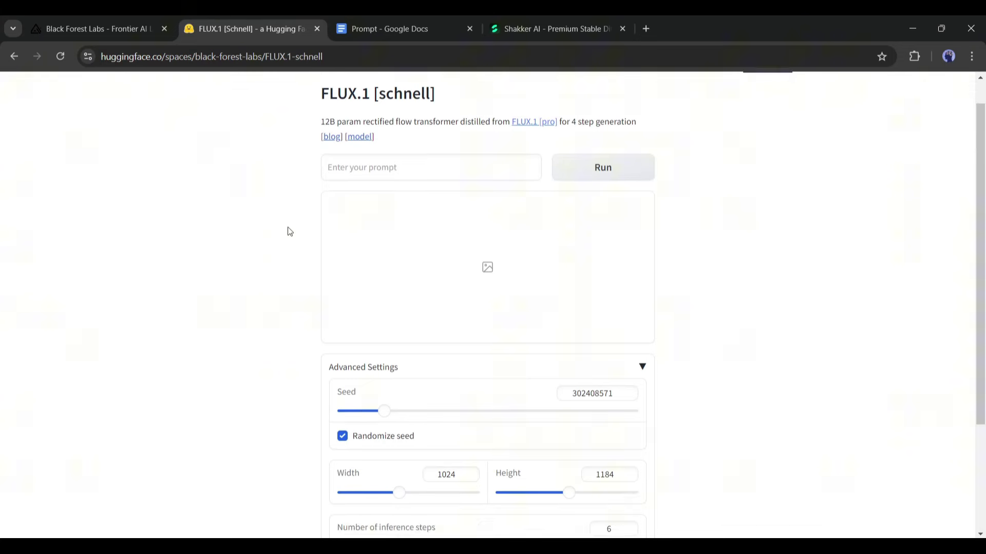
Step: Switch to the Shakker AI tab and scroll through the Models grid and back up
scroll(287, 227, "up", 4)
left_click(568, 21)
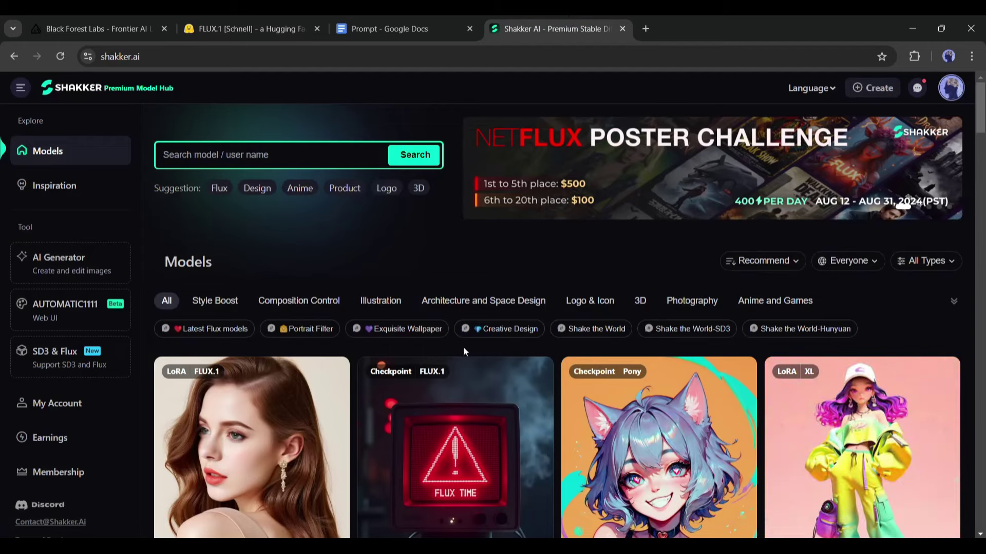
scroll(355, 340, "down", 5)
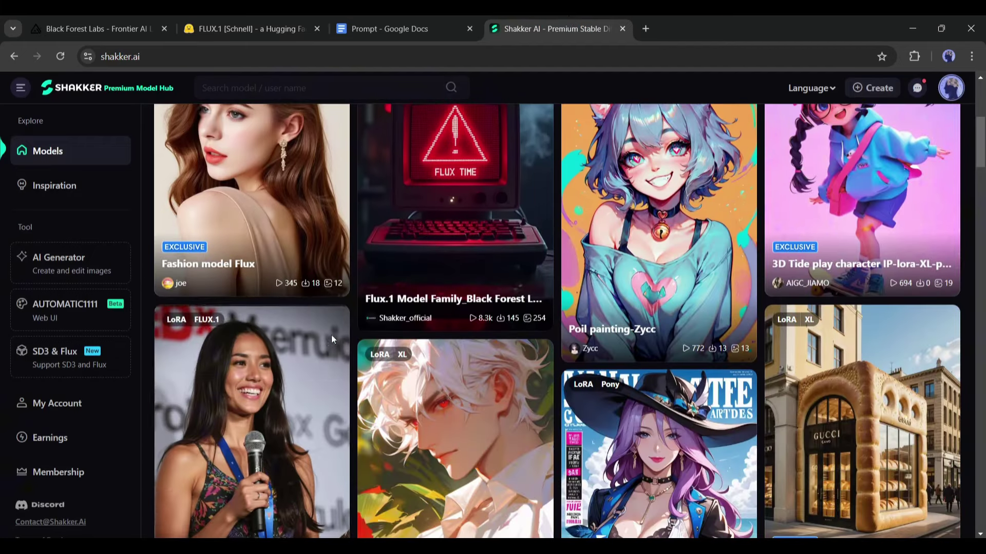
scroll(356, 340, "down", 10)
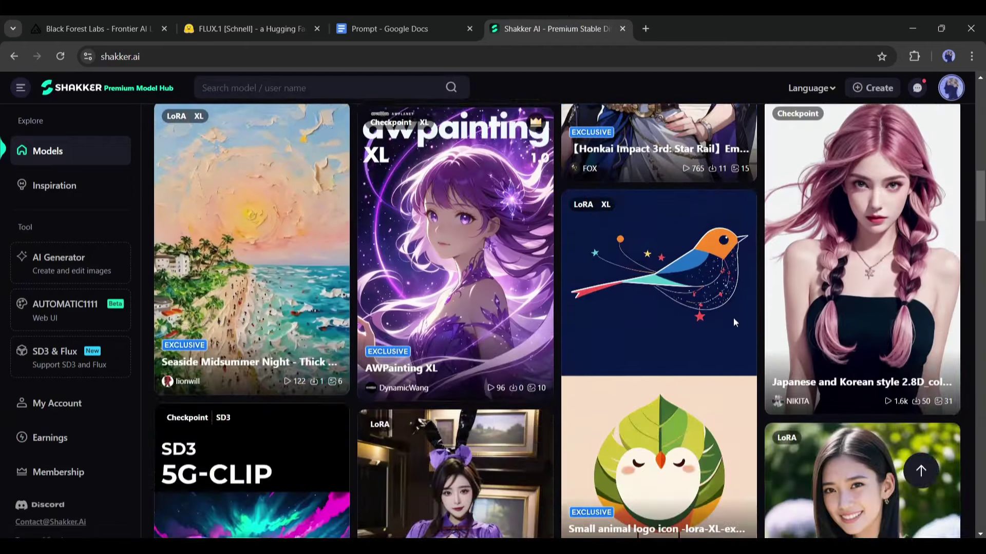
scroll(734, 323, "down", 10)
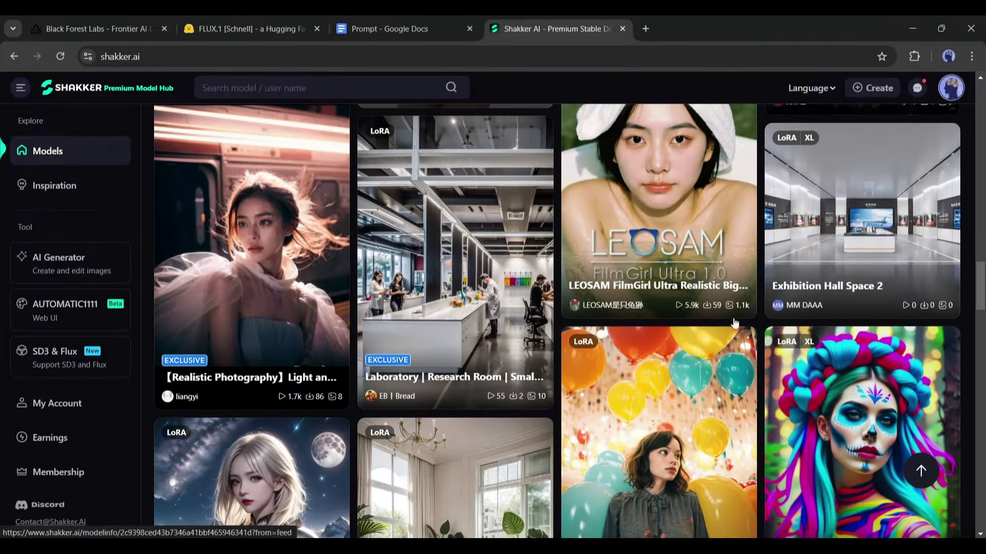
scroll(734, 323, "down", 15)
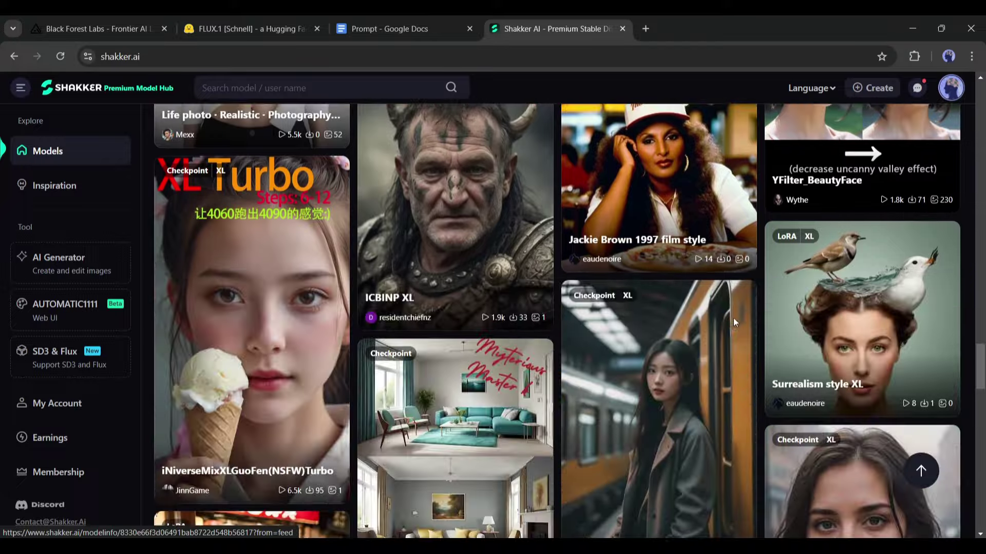
scroll(734, 323, "down", 15)
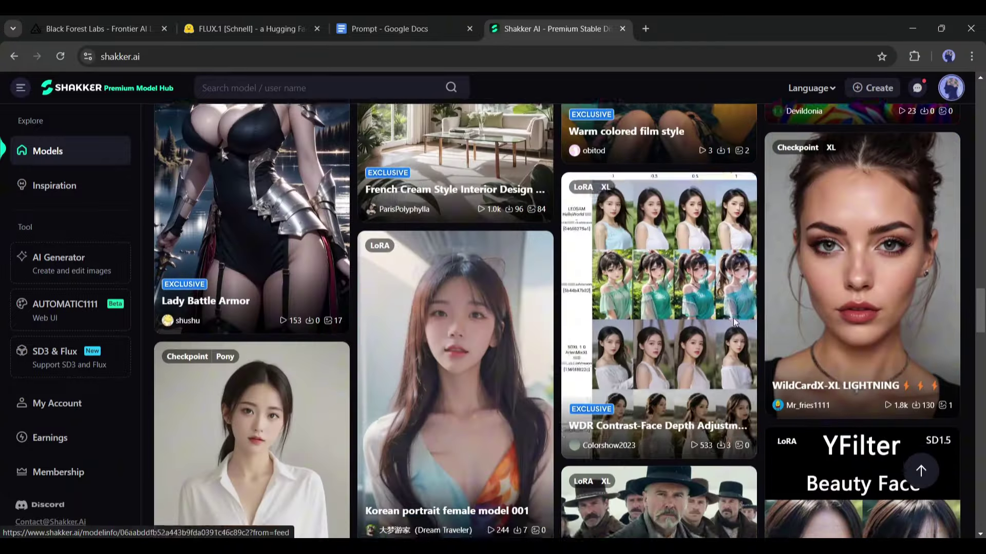
scroll(733, 318, "up", 20)
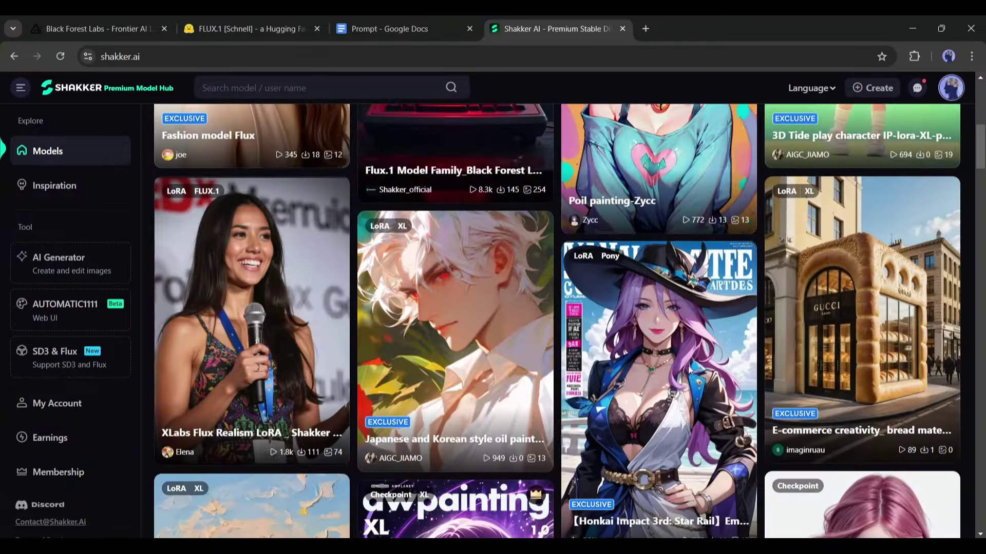
scroll(756, 380, "up", 3)
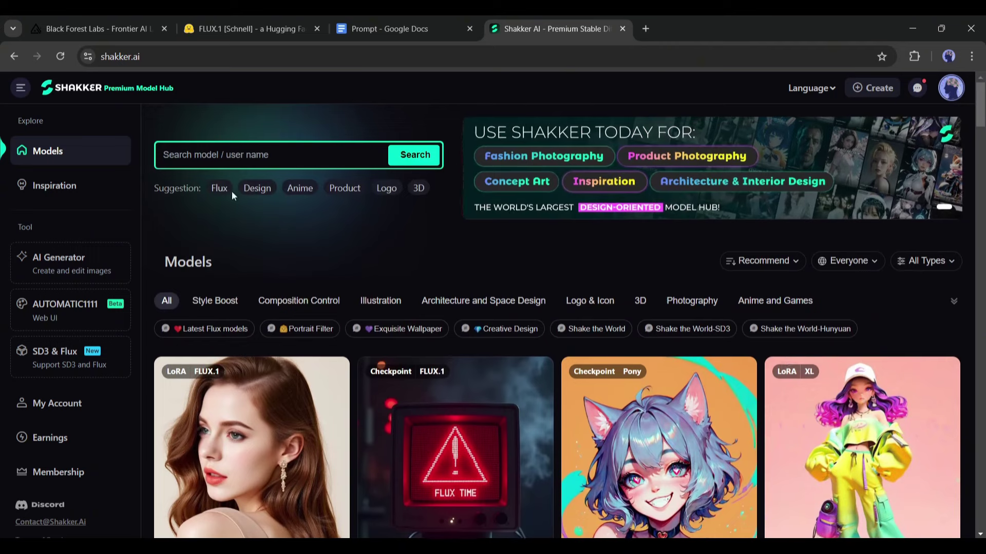
Step: Search the hub for 'Flux' models and browse the 291 results
left_click(188, 154)
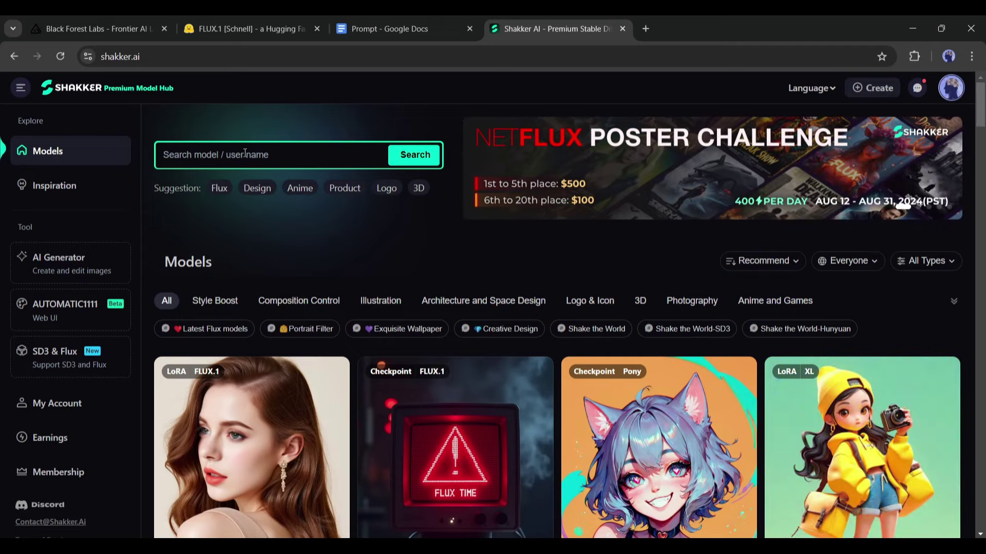
left_click(219, 188)
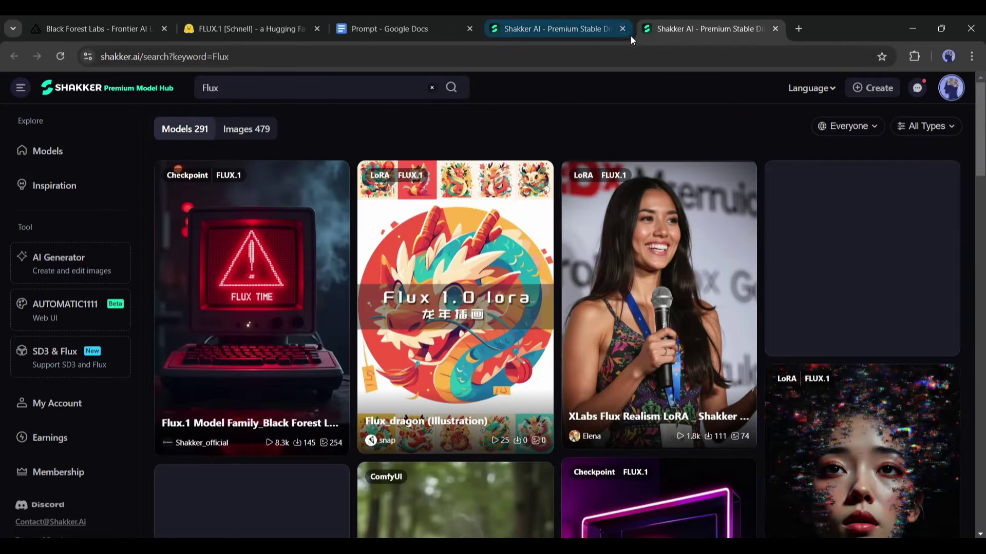
left_click(624, 28)
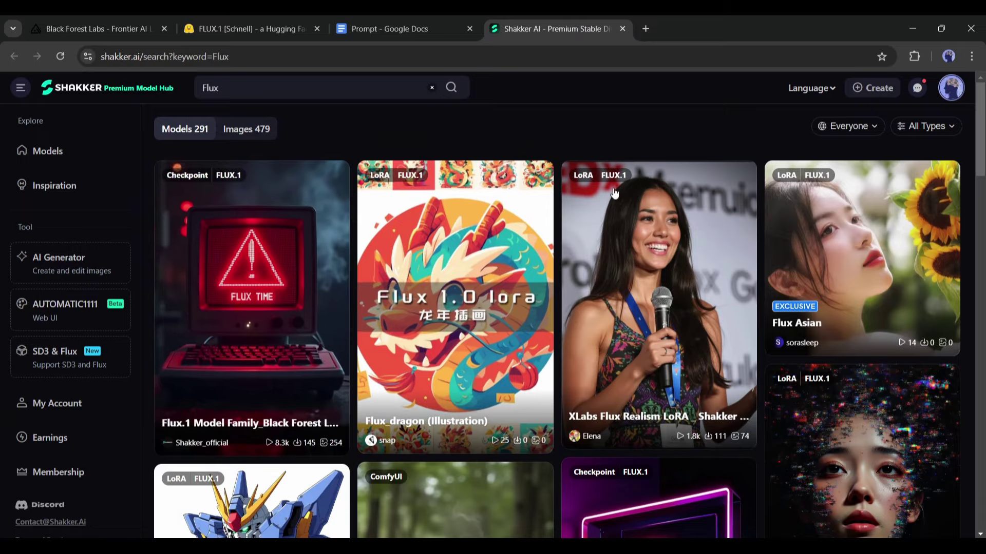
scroll(875, 293, "down", 1)
scroll(874, 291, "down", 3)
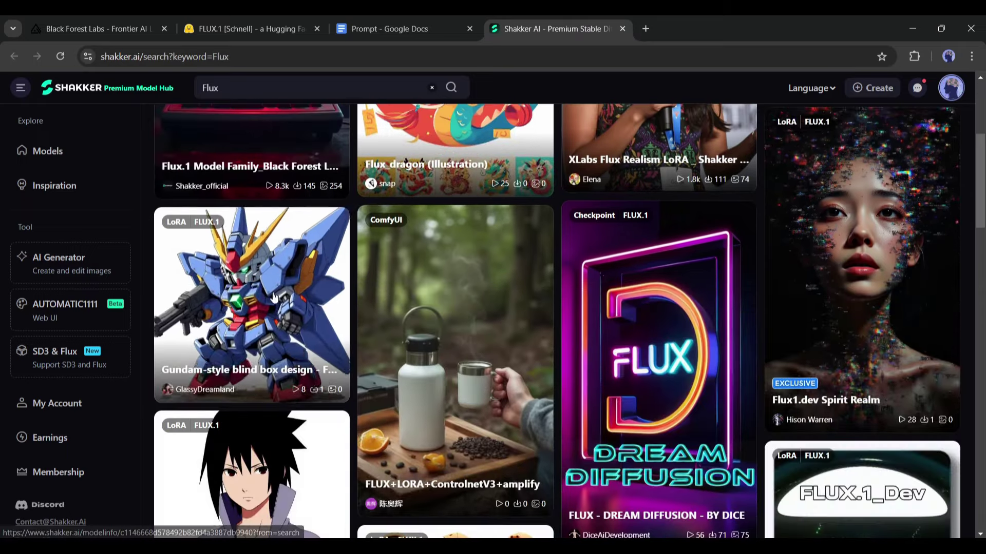
scroll(273, 293, "down", 9)
scroll(274, 297, "down", 10)
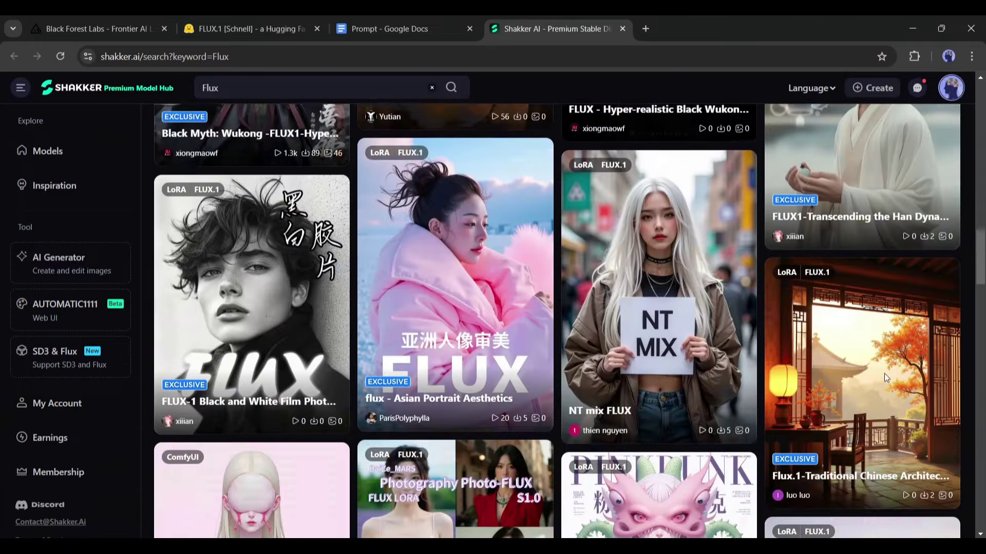
scroll(855, 358, "up", 2)
scroll(420, 256, "up", 10)
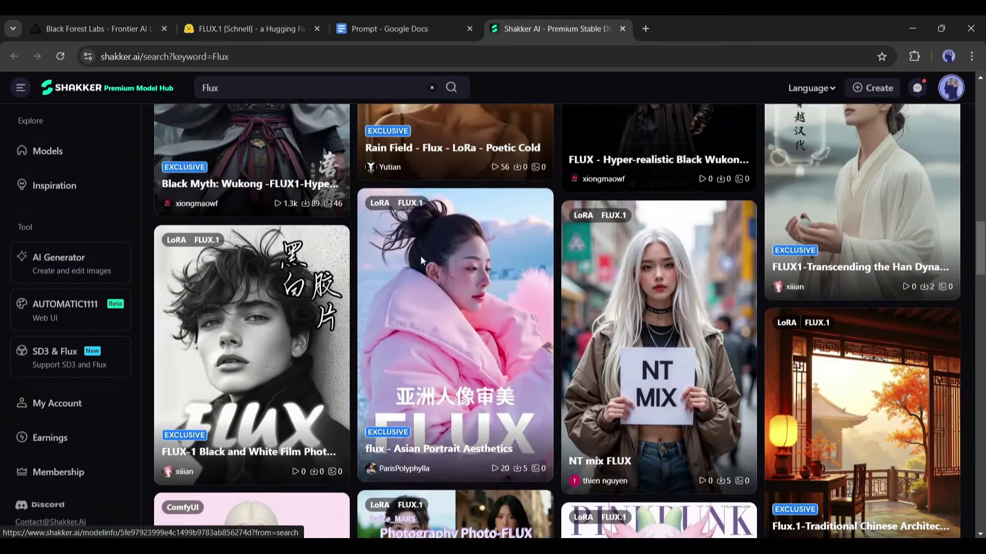
scroll(435, 263, "up", 10)
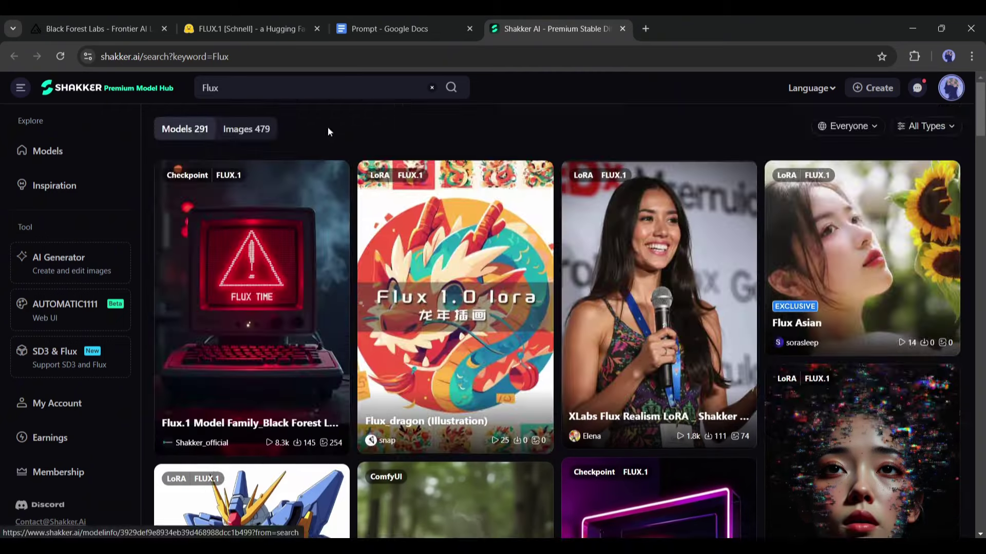
Step: Filter the Flux results to Checkpoint model types only, leaving 20 models
left_click(929, 126)
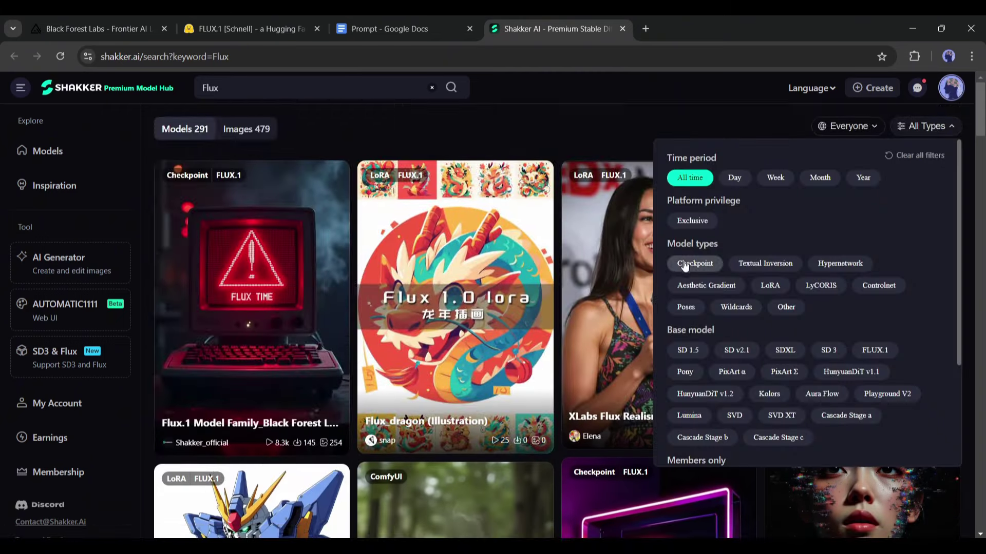
left_click(695, 264)
left_click(530, 131)
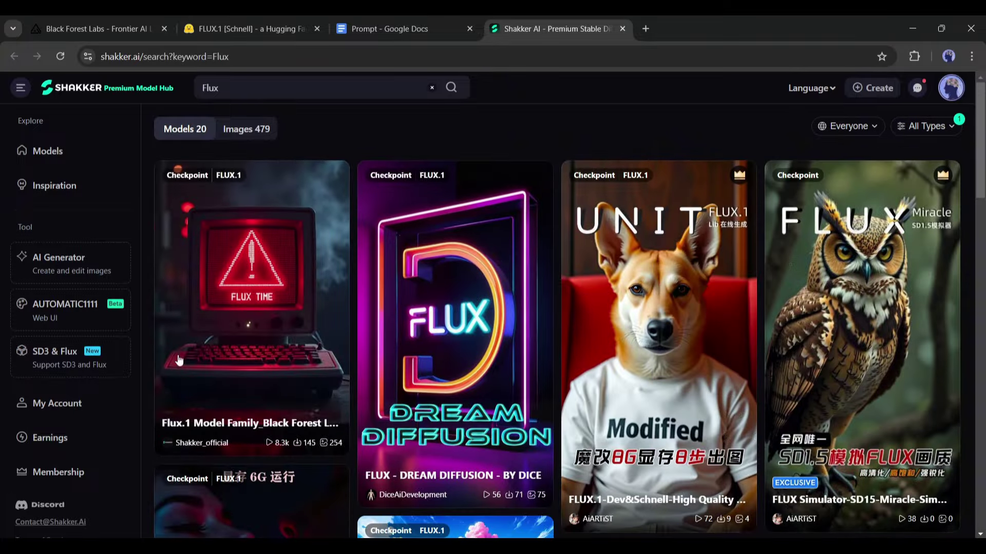
scroll(356, 282, "down", 1)
scroll(356, 282, "down", 10)
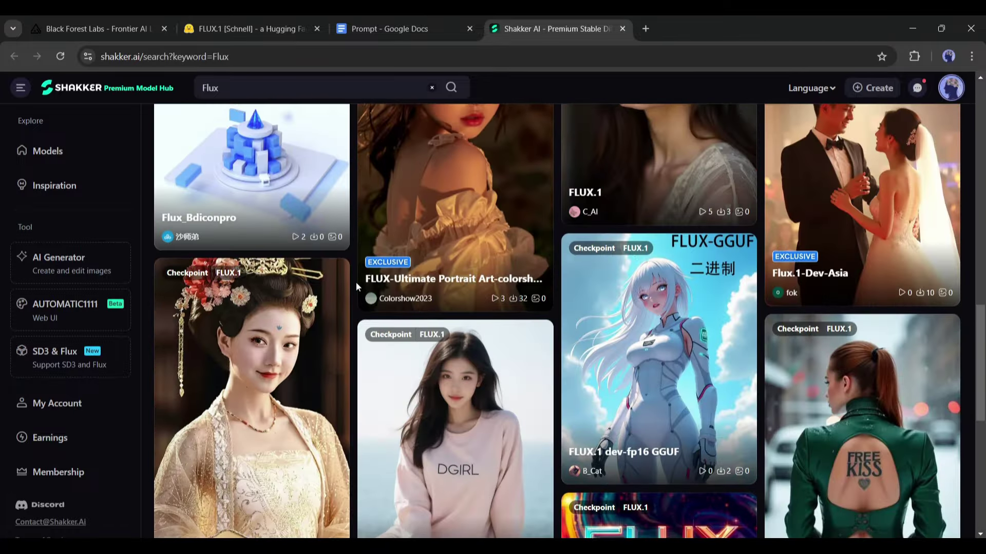
scroll(356, 282, "up", 15)
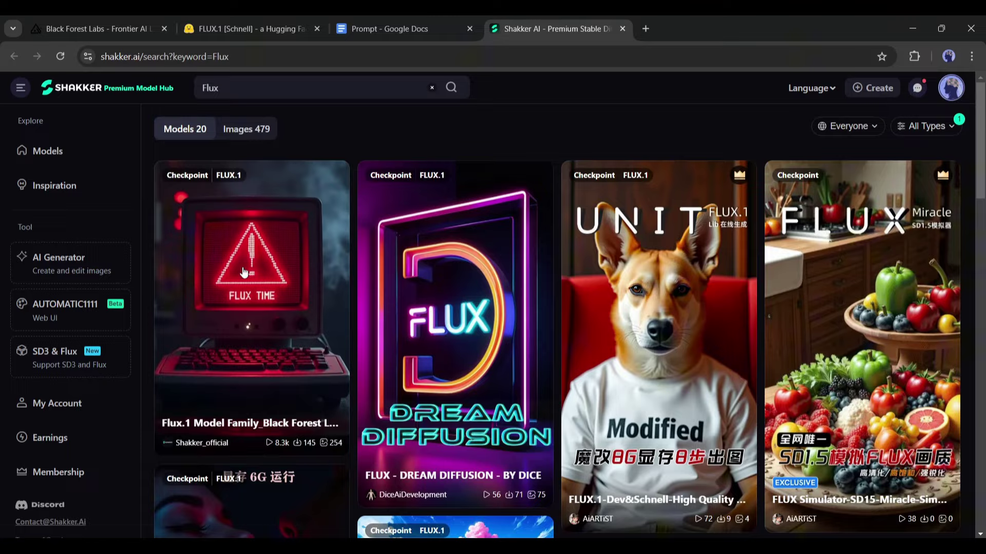
Step: Open the Flux.1 Model Family_Black Forest Labs (FLUX.1-dev-fp8) page and run it in the generator
left_click(244, 272)
scroll(429, 251, "down", 1)
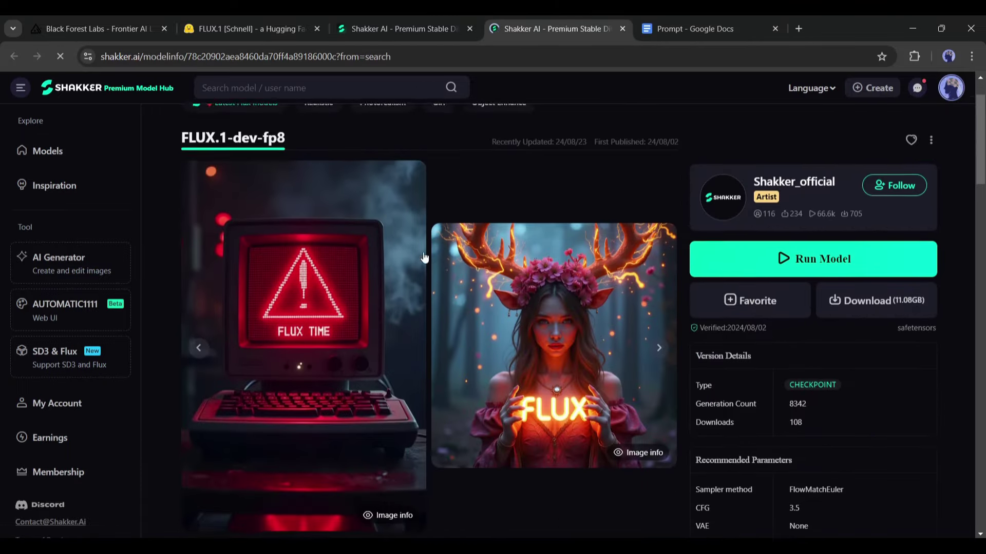
scroll(424, 256, "down", 1)
scroll(809, 471, "up", 3)
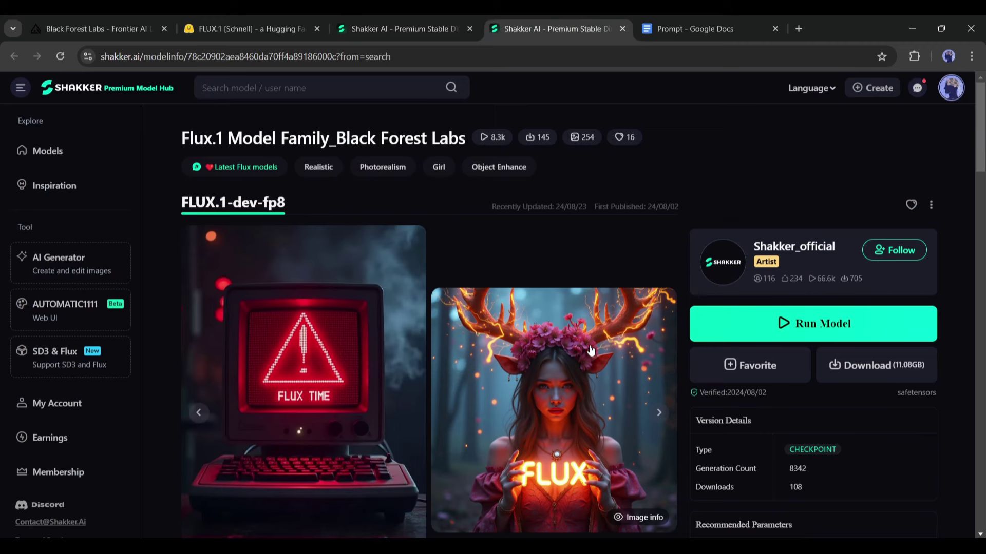
left_click(799, 333)
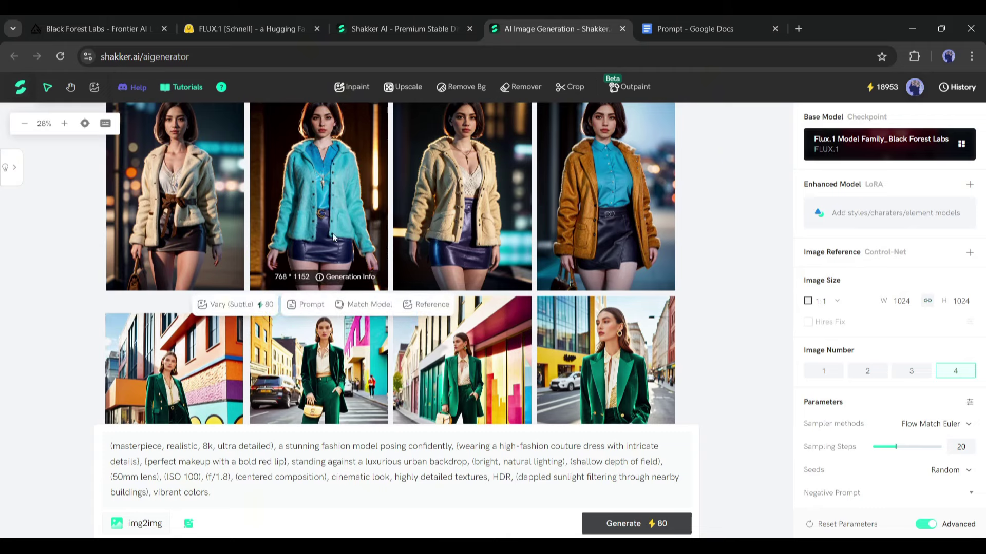
Step: Replace the fashion-model prompt with 'A beautiful Spanish lady with blue eyes and pink hair'
scroll(334, 239, "up", 1)
scroll(334, 240, "down", 2)
scroll(334, 239, "down", 5)
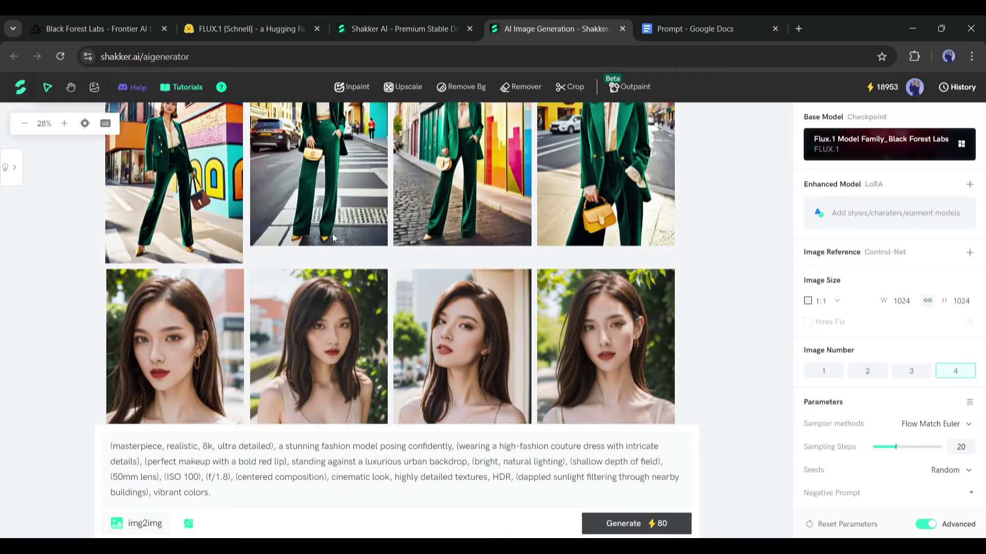
scroll(333, 238, "up", 1)
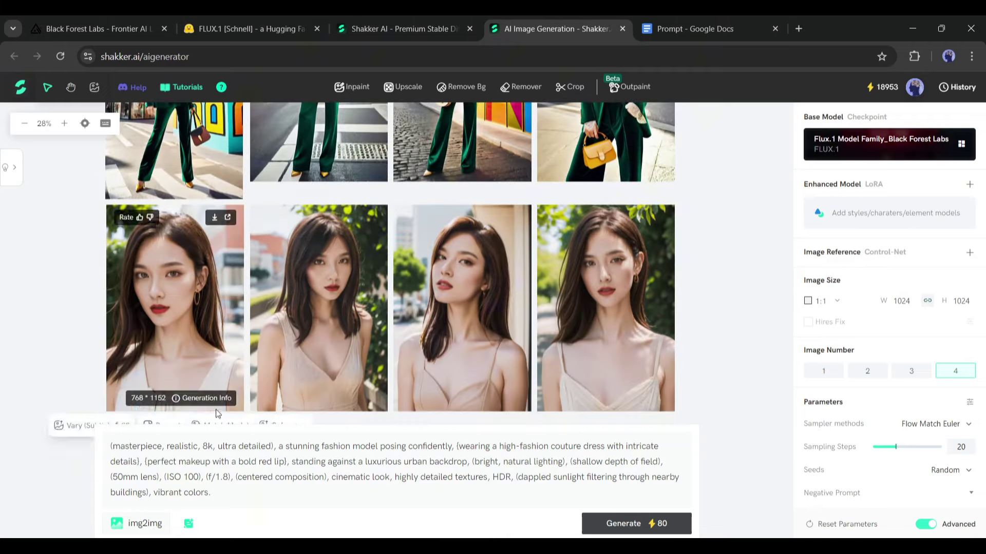
triple_click(195, 470)
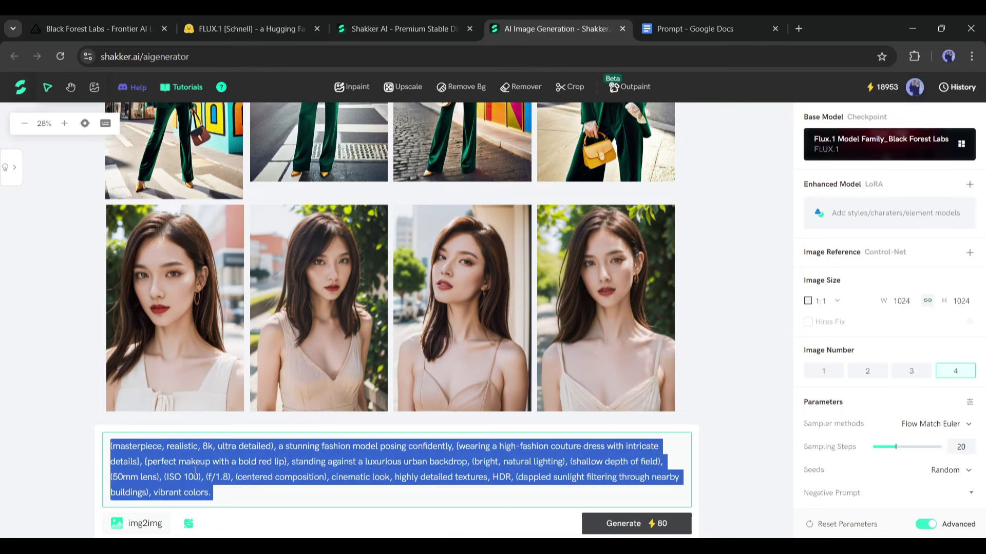
key("BackSpace")
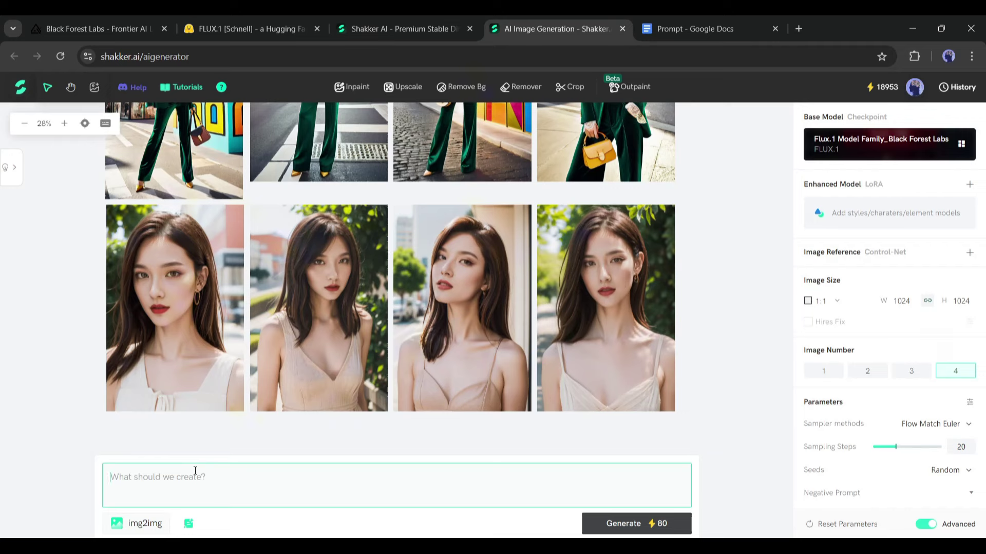
scroll(394, 472, "up", 1)
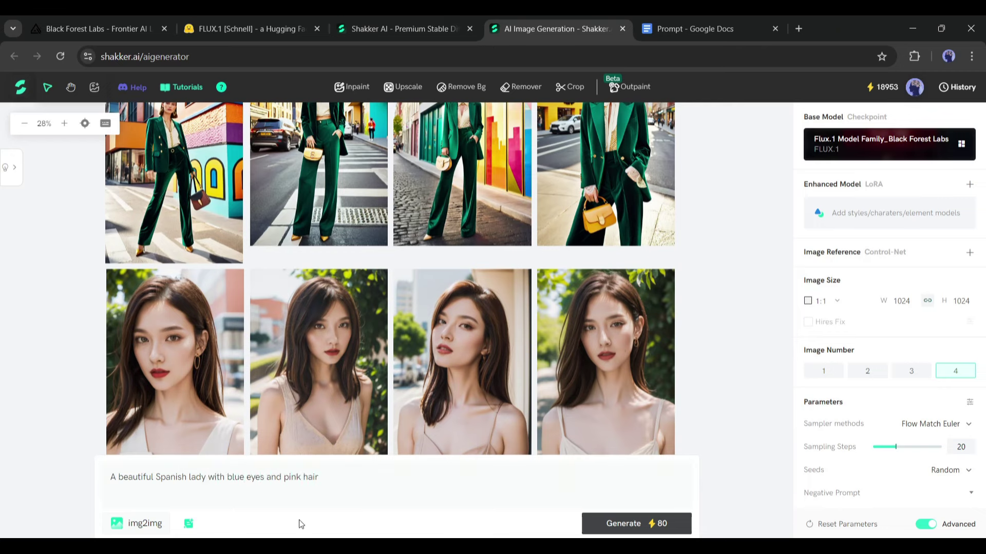
Step: Generate four pink-haired portraits from the new prompt and pan around to inspect them
left_click(674, 524)
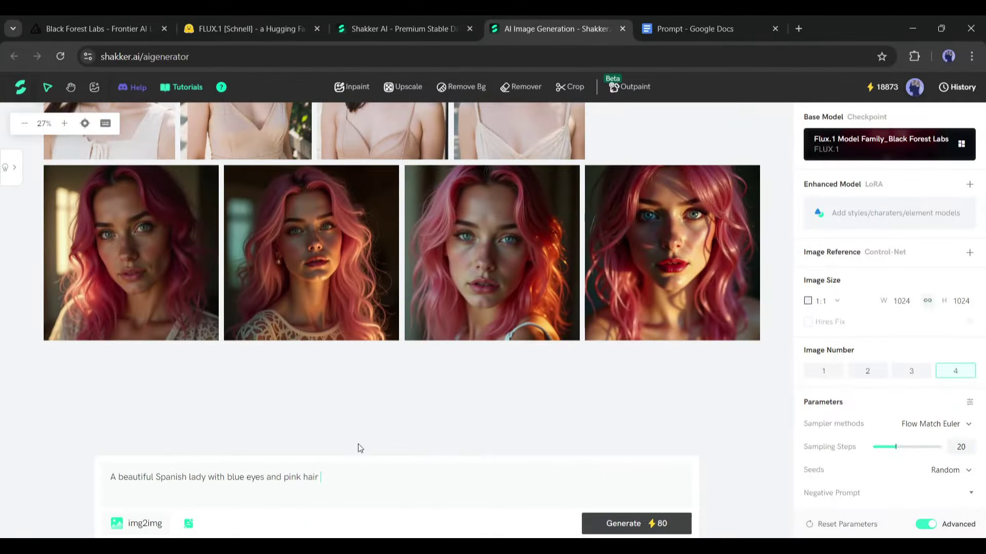
left_click(109, 237)
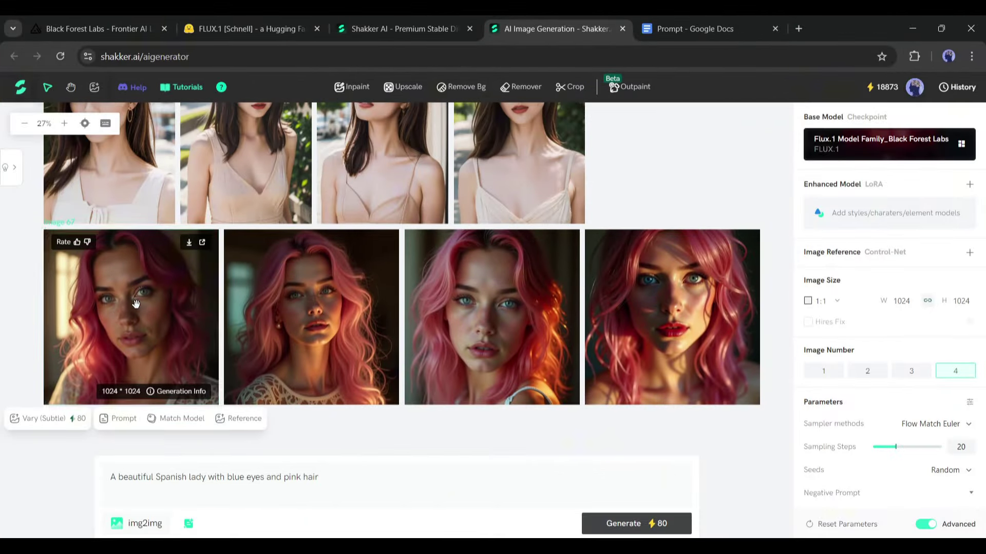
scroll(135, 304, "up", 5)
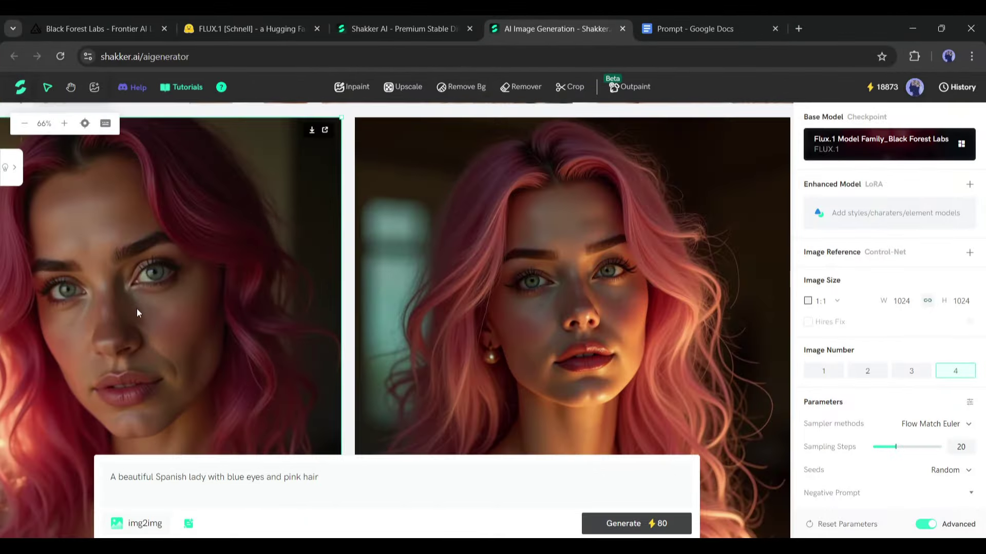
left_click_drag(145, 317, 386, 291)
scroll(348, 282, "down", 2)
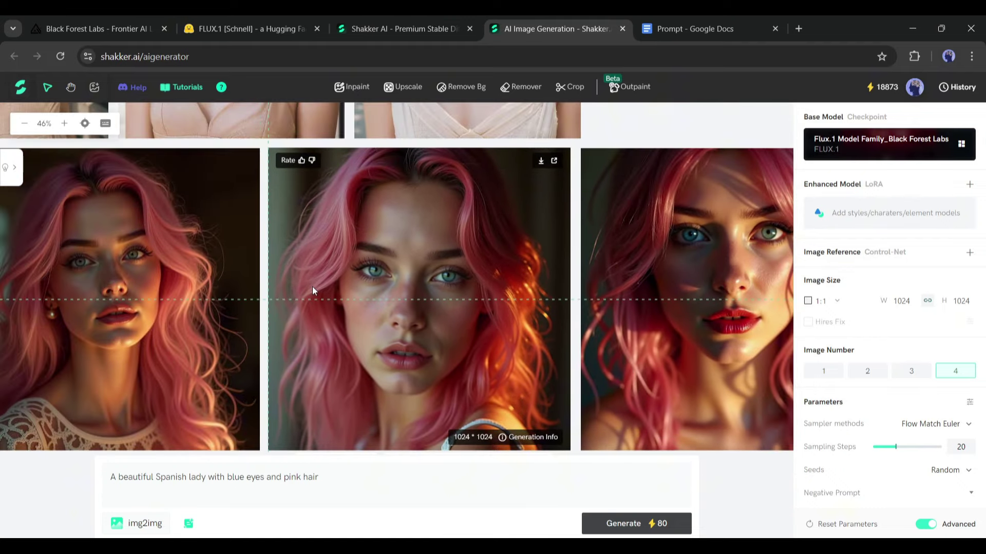
mouse_move(326, 293)
left_mouse_down()
mouse_move(518, 295)
mouse_move(308, 292)
mouse_move(663, 302)
mouse_move(337, 295)
left_mouse_up()
scroll(437, 236, "down", 1)
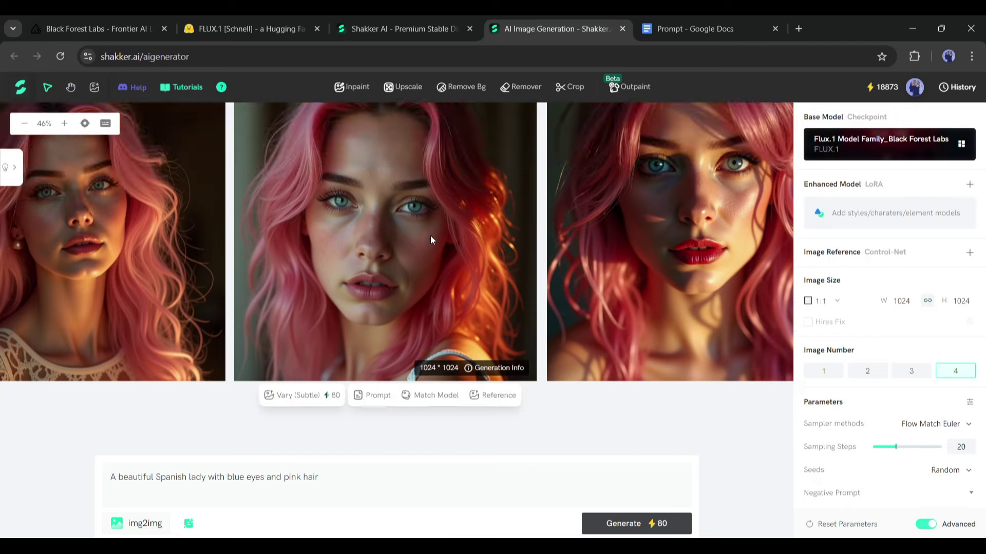
scroll(430, 236, "up", 2)
scroll(422, 243, "down", 3)
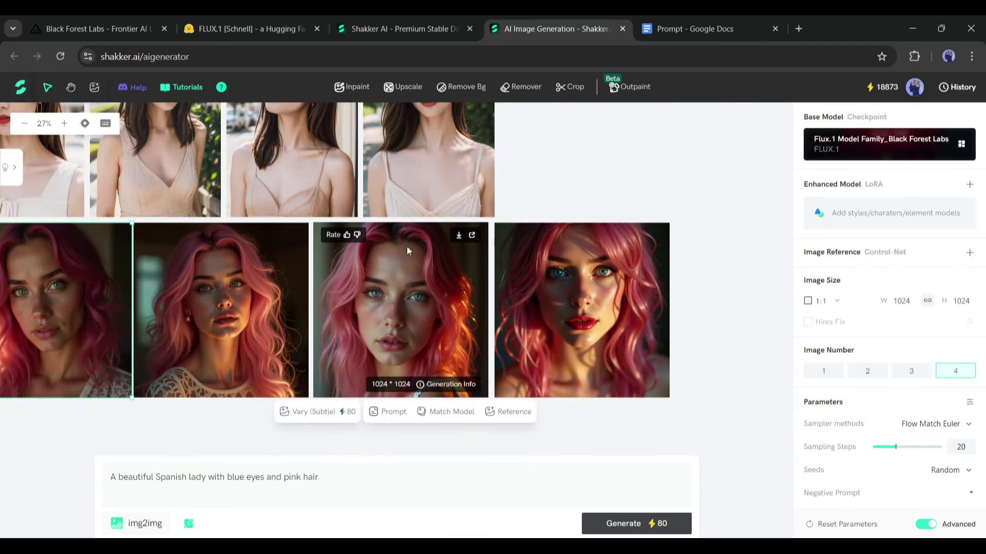
left_click_drag(358, 299, 451, 285)
Step: Create four subtle variations of the chosen portrait and pan to view them
left_click(423, 398)
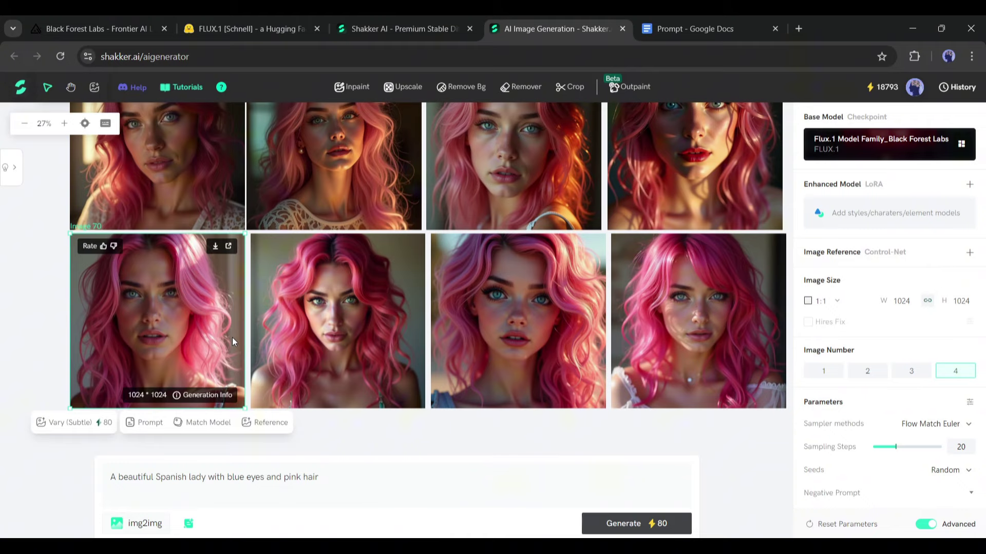
scroll(232, 337, "up", 5)
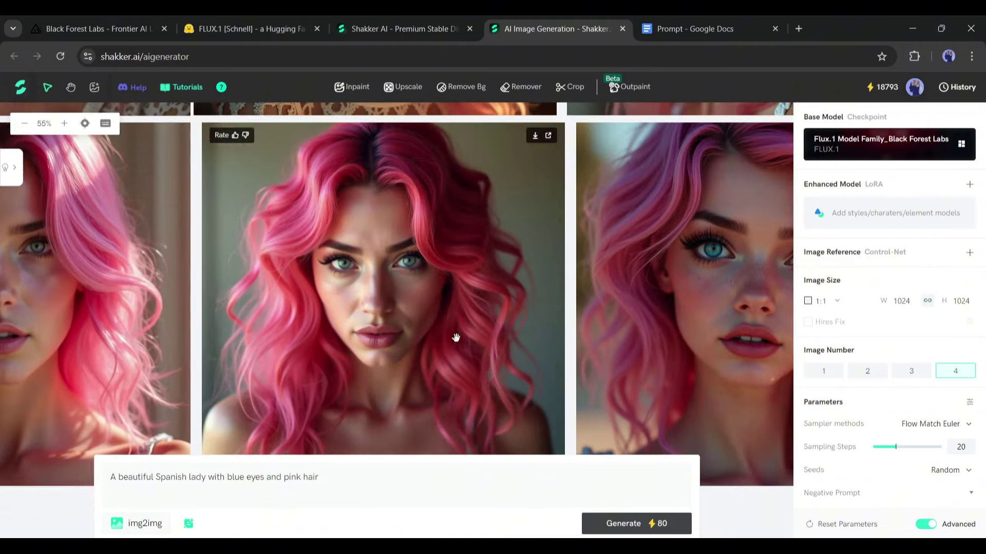
left_click_drag(455, 337, 253, 321)
scroll(334, 326, "down", 5)
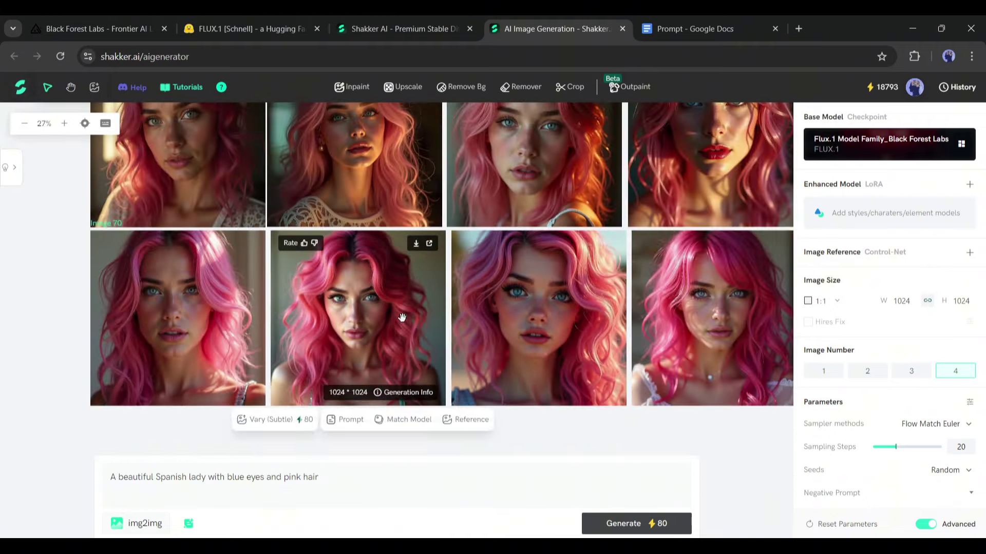
left_click_drag(402, 317, 367, 270)
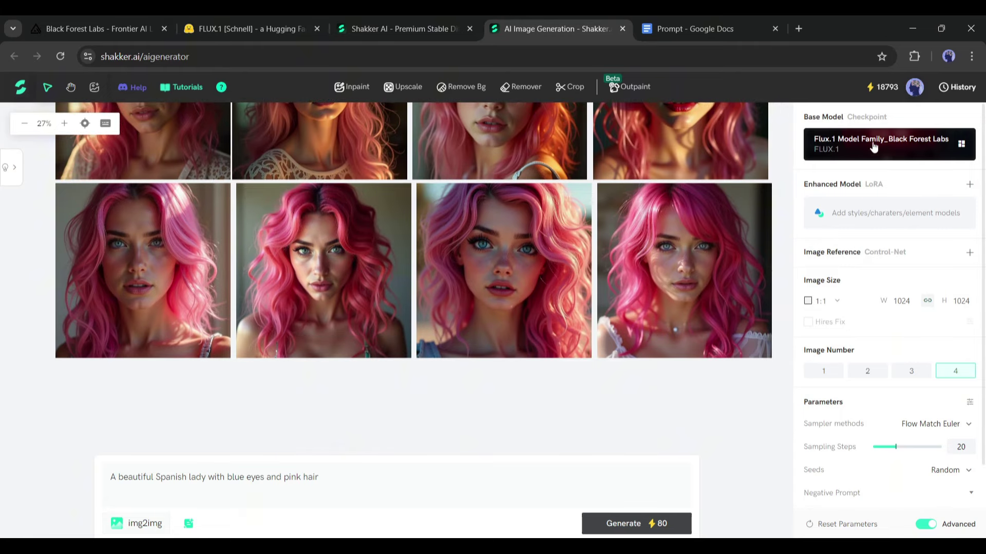
left_click(898, 149)
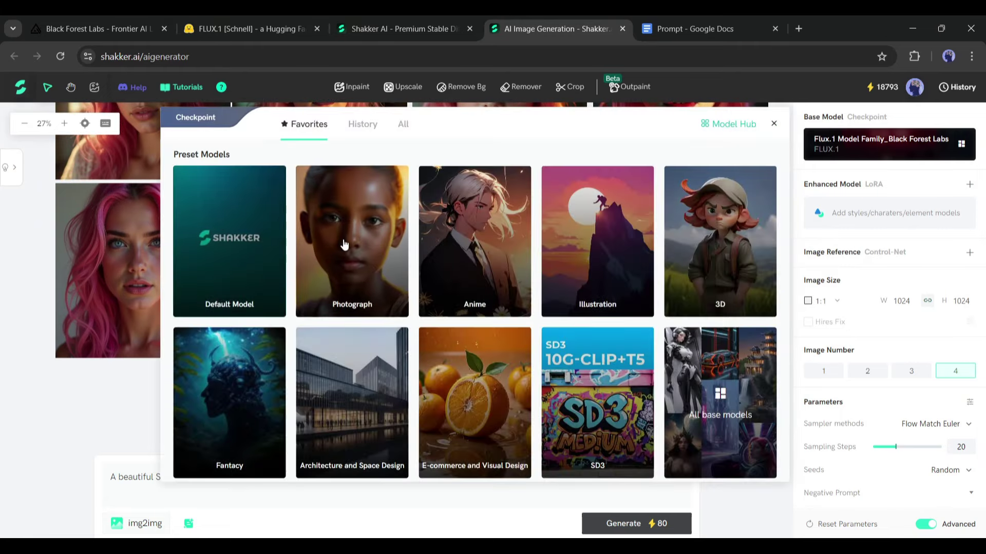
left_click(403, 126)
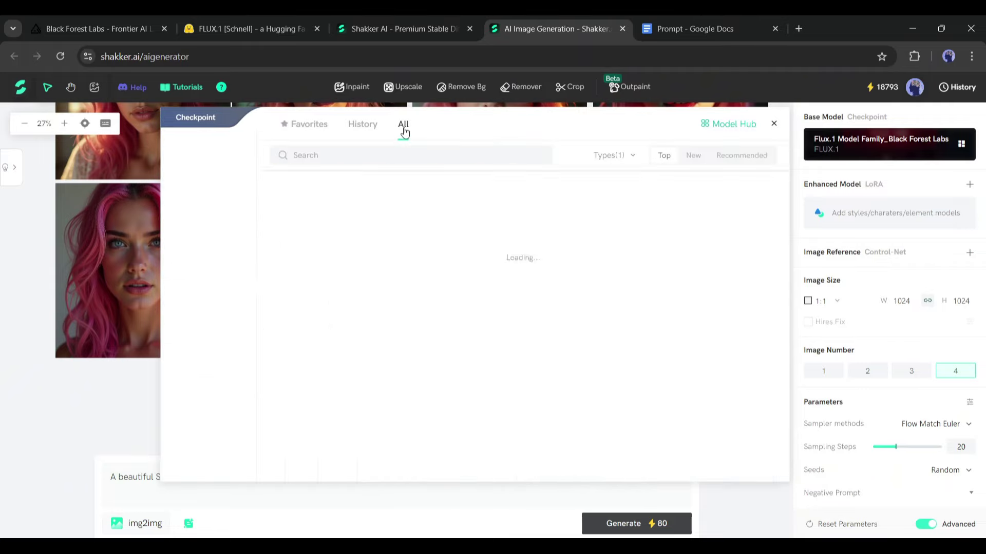
scroll(383, 224, "down", 5)
scroll(382, 224, "up", 5)
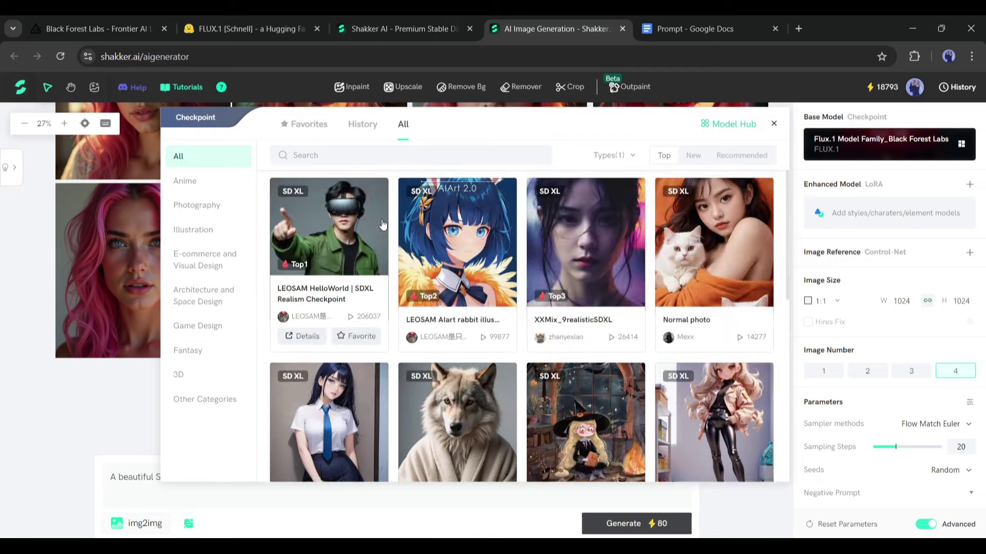
scroll(382, 224, "down", 5)
scroll(580, 235, "up", 5)
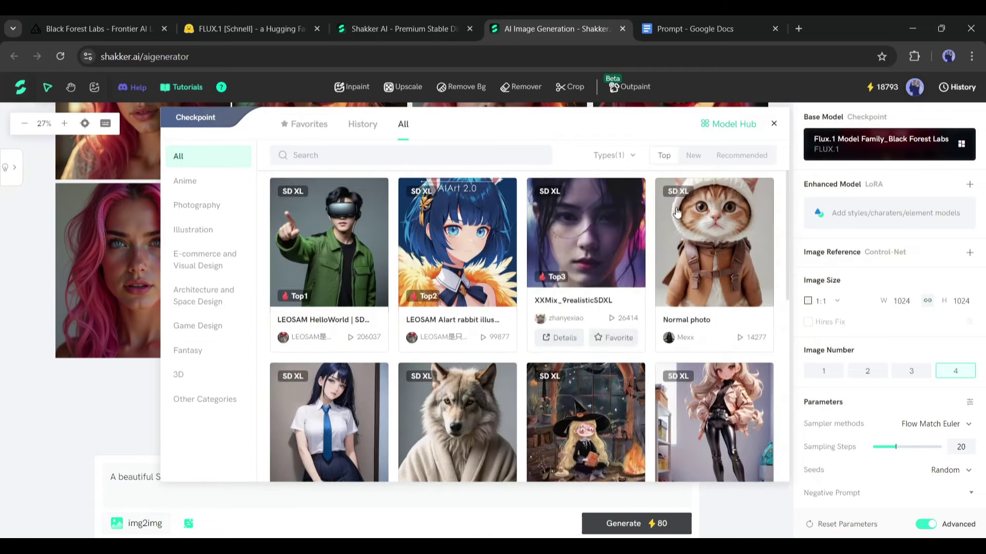
left_click(773, 124)
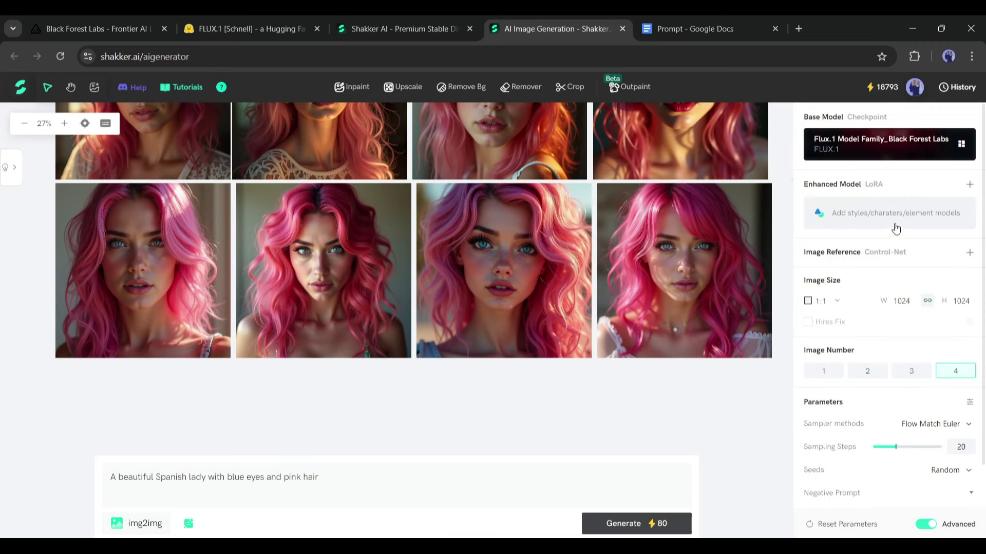
Step: Add the XLabs Flux Realism LoRA at 0.5 and Flux1.dev Spirit Realm LoRA lowered to 0.1
left_click(874, 218)
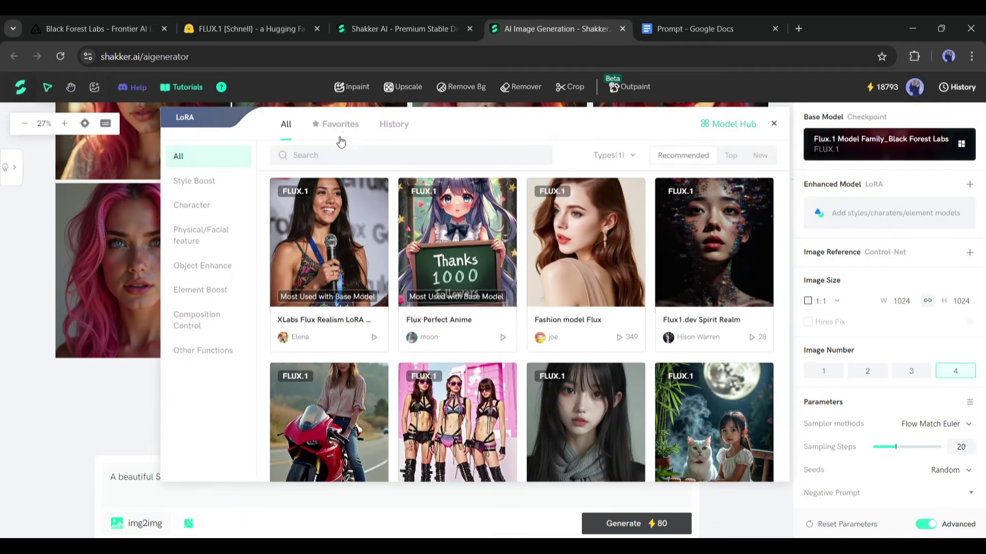
scroll(593, 302, "down", 5)
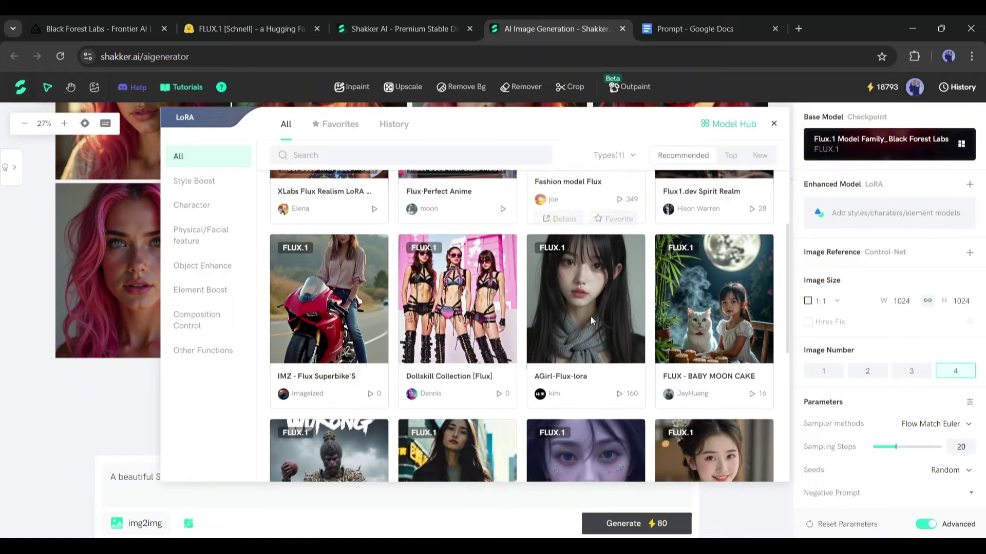
scroll(590, 319, "down", 1)
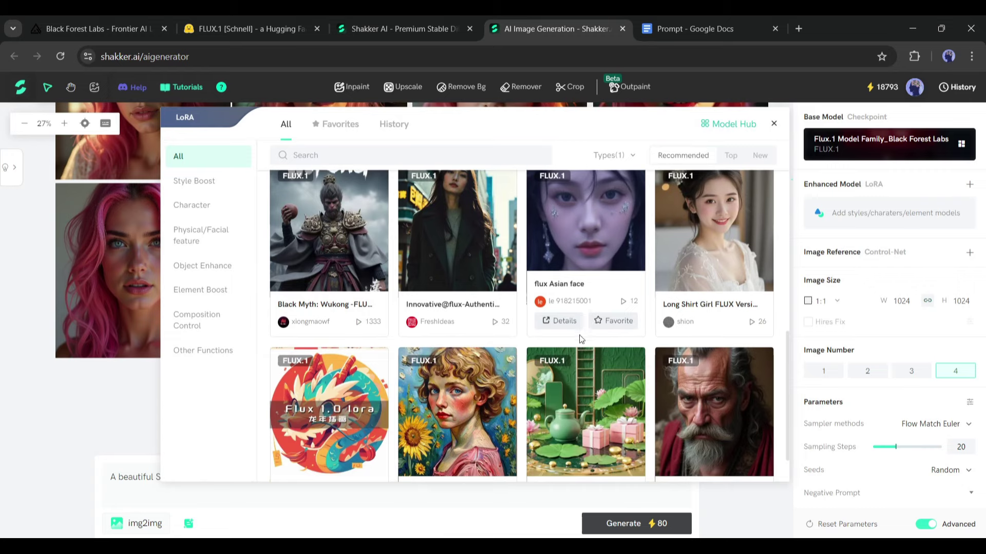
scroll(575, 392, "down", 1)
scroll(575, 390, "up", 8)
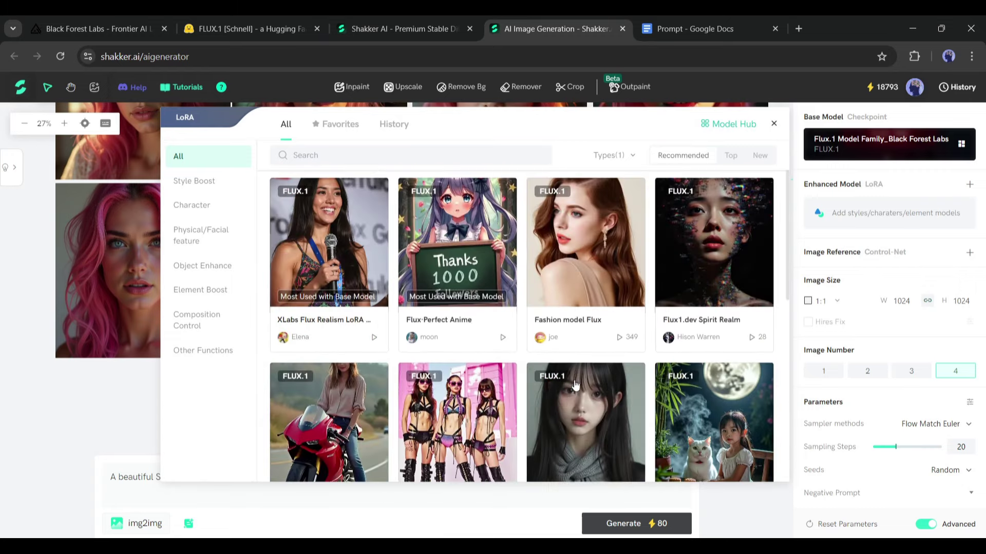
left_click(322, 228)
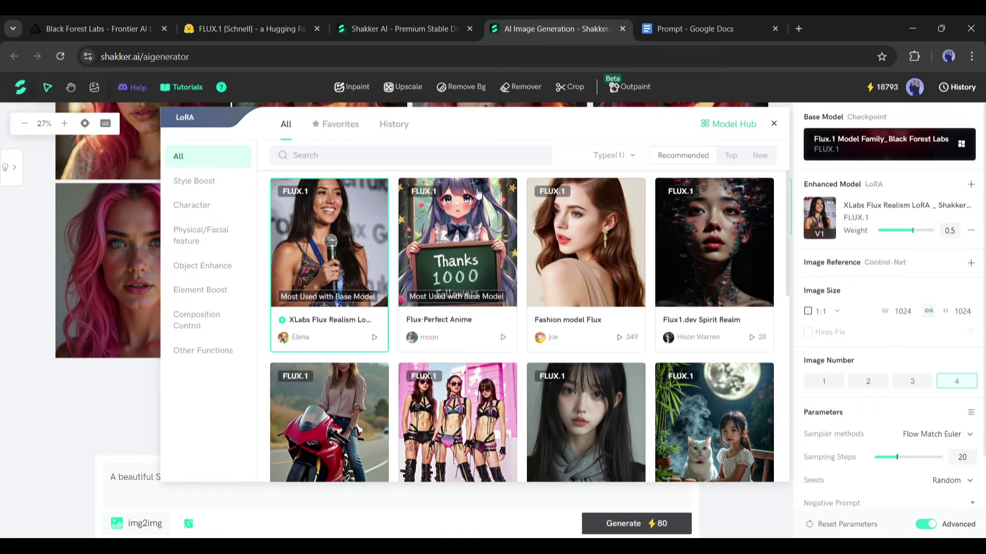
left_click(714, 241)
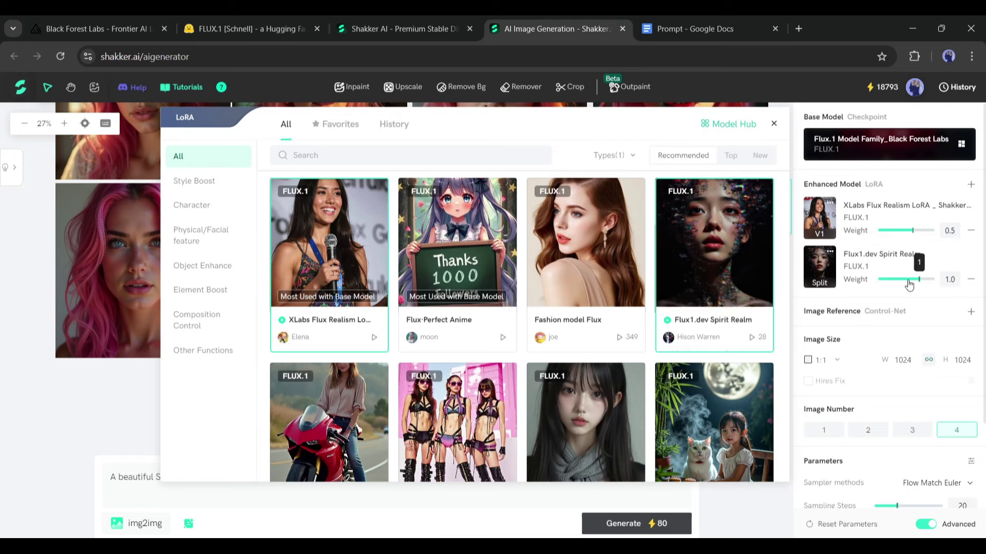
left_click_drag(919, 279, 907, 279)
Step: Close the LoRA picker, remove the empty image reference, and set image size to 2:3 (768×1152)
left_click(800, 318)
left_click(970, 312)
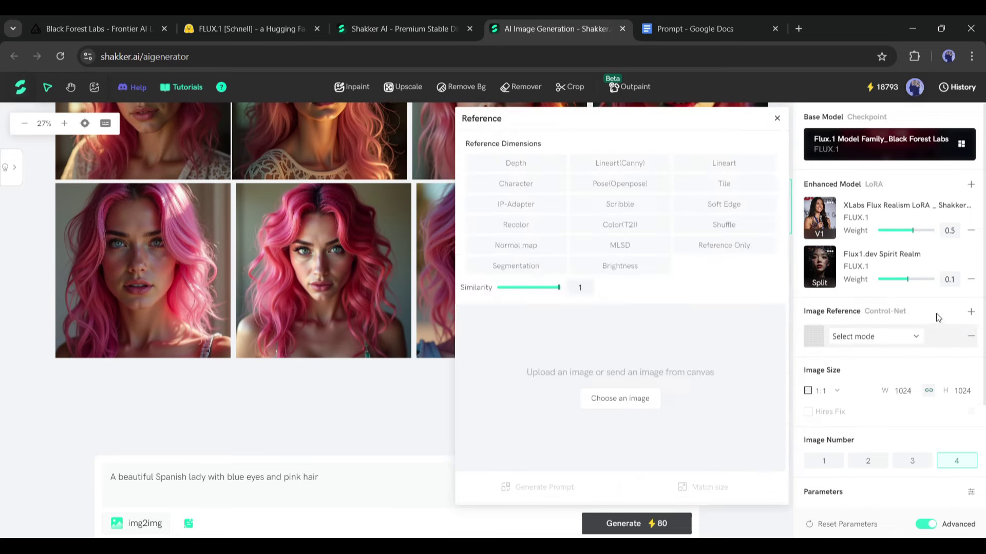
left_click(777, 118)
left_click(970, 336)
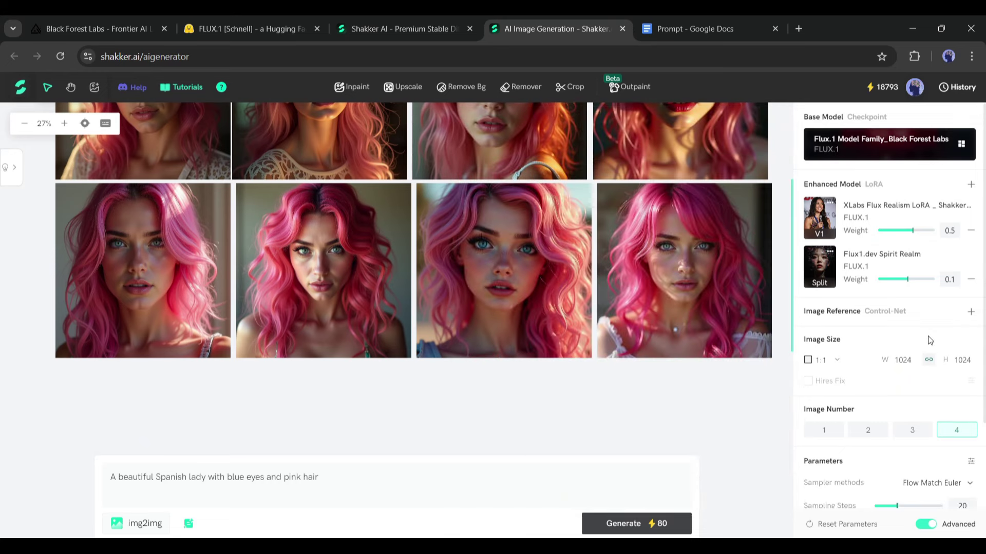
left_click(832, 359)
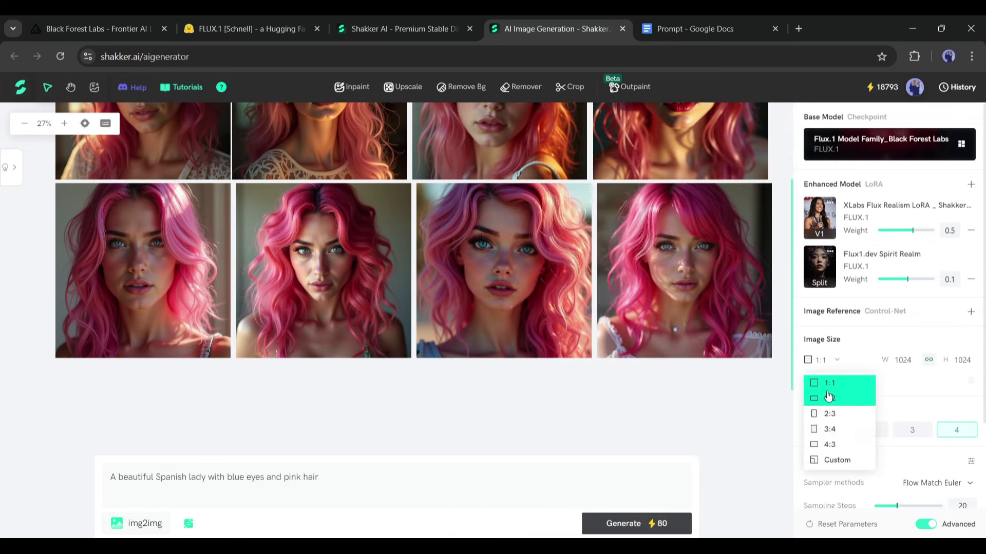
left_click(851, 419)
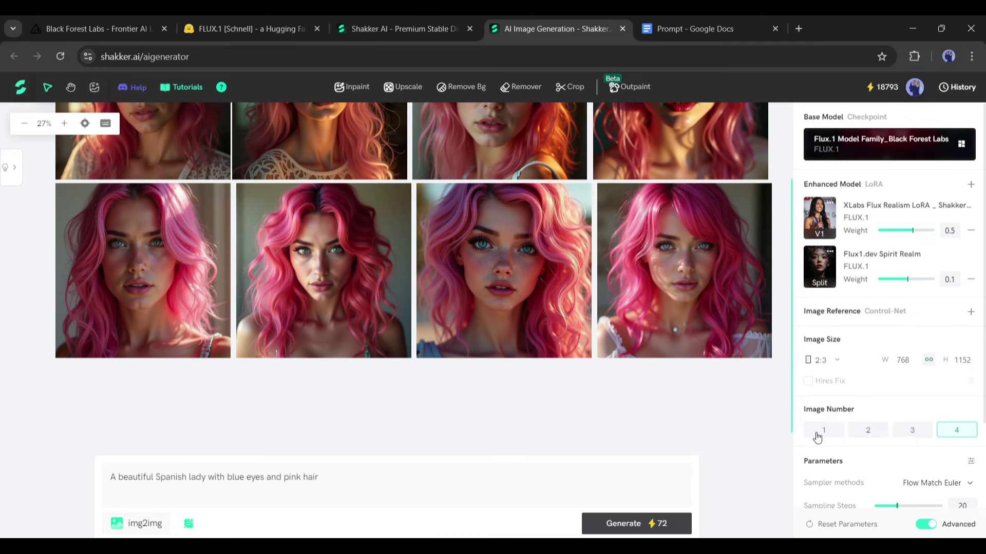
Step: Review the advanced Parameters and keep Flow Match Euler as the sampler
scroll(888, 411, "down", 2)
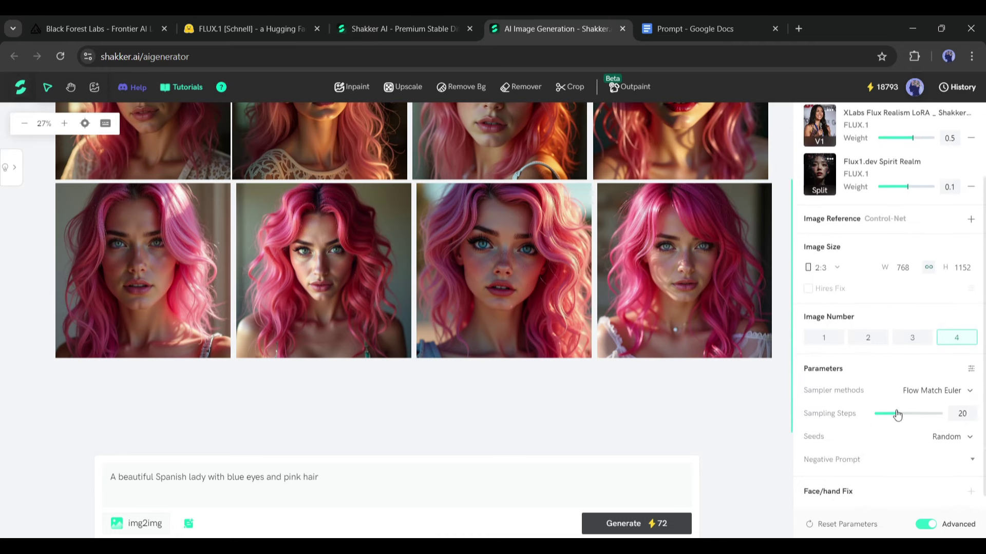
left_click(971, 356)
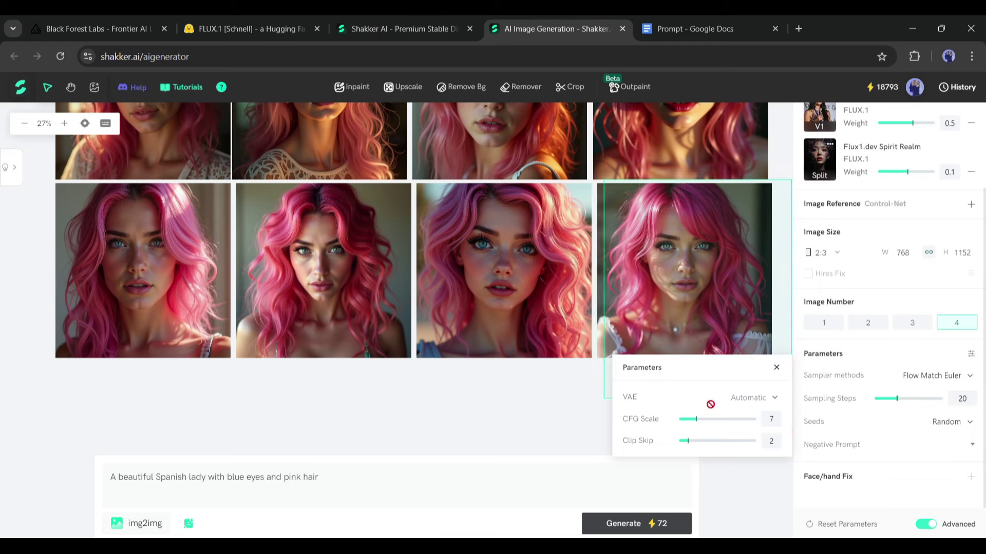
mouse_move(700, 424)
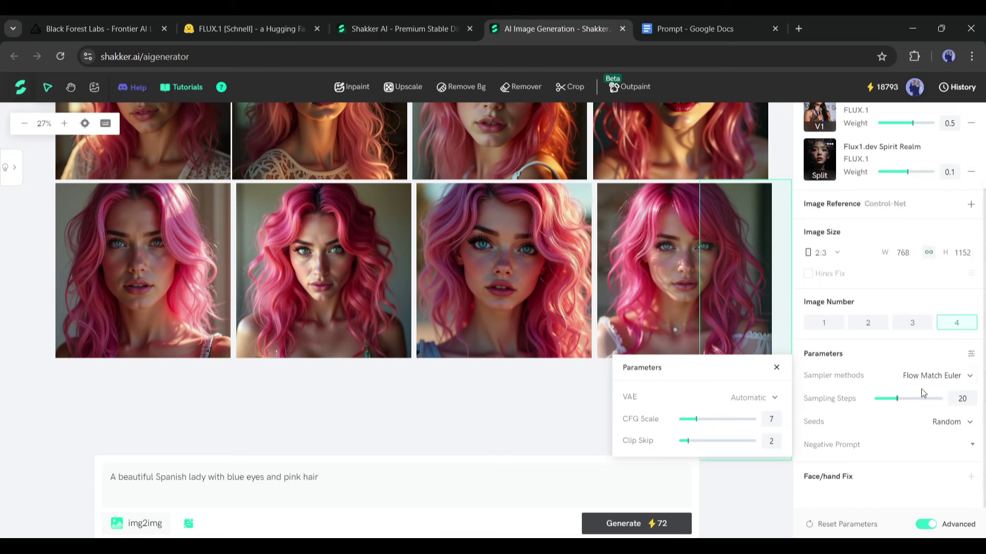
left_click(879, 384)
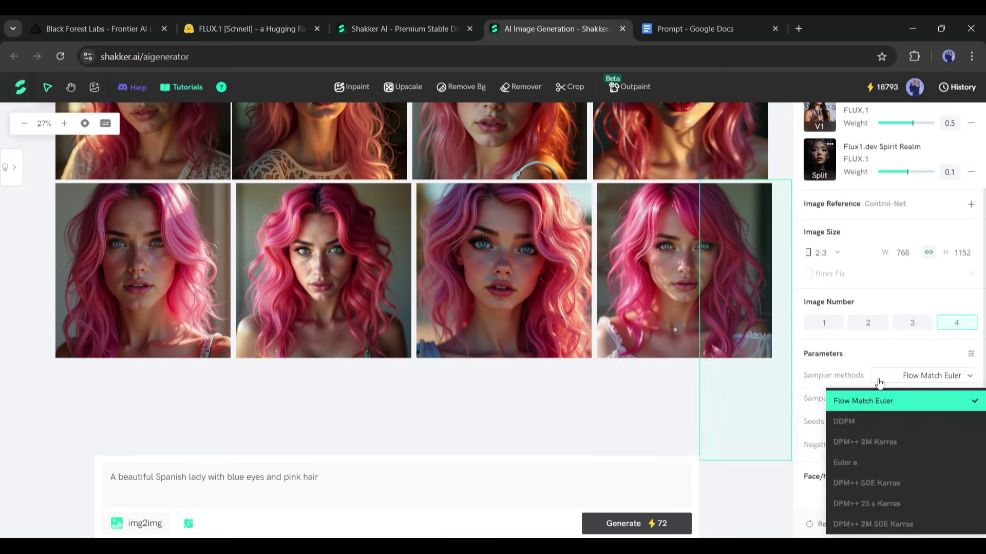
left_click(874, 408)
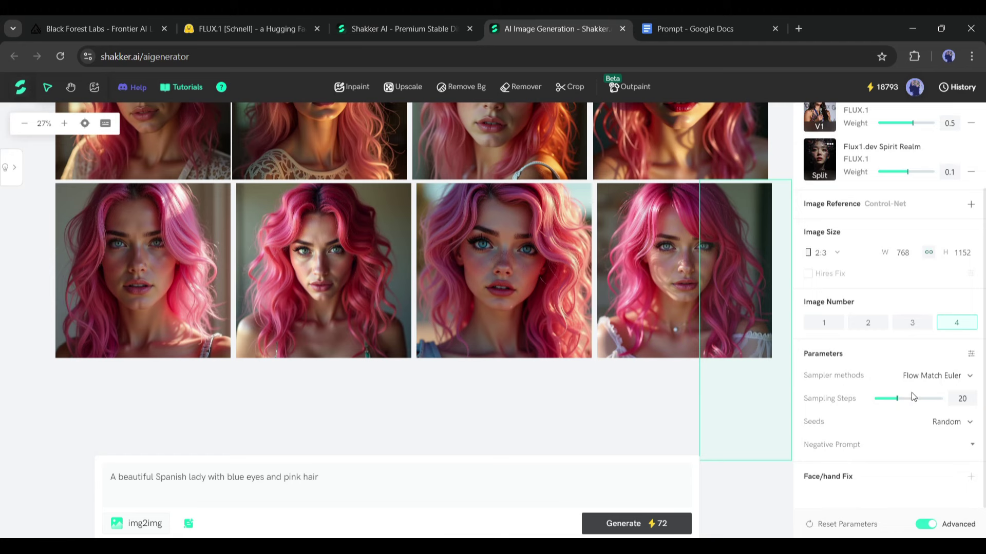
Step: Raise Sampling Steps from 20 to 27 and keep the seed mode on Random
mouse_move(898, 402)
left_click_drag(898, 405, 906, 400)
left_click(959, 422)
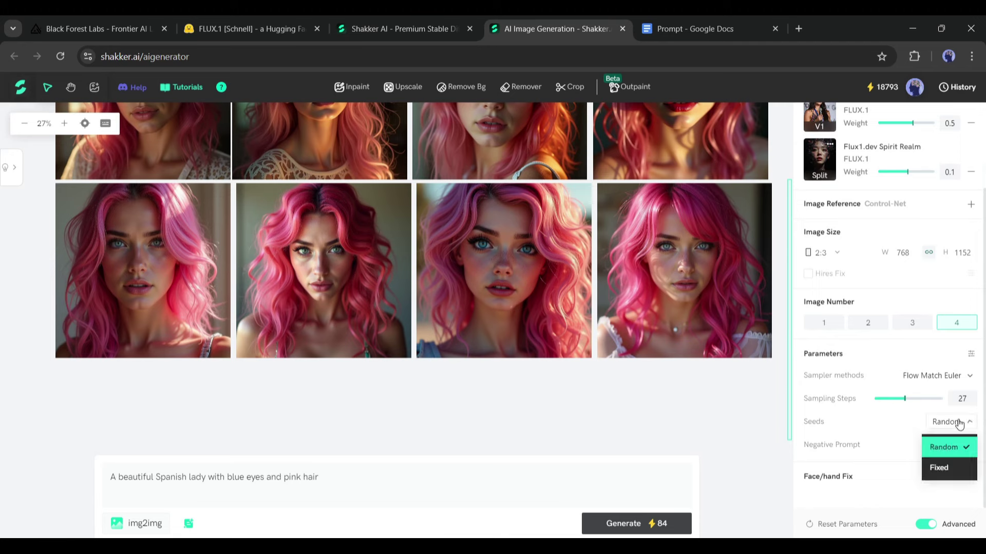
left_click(956, 448)
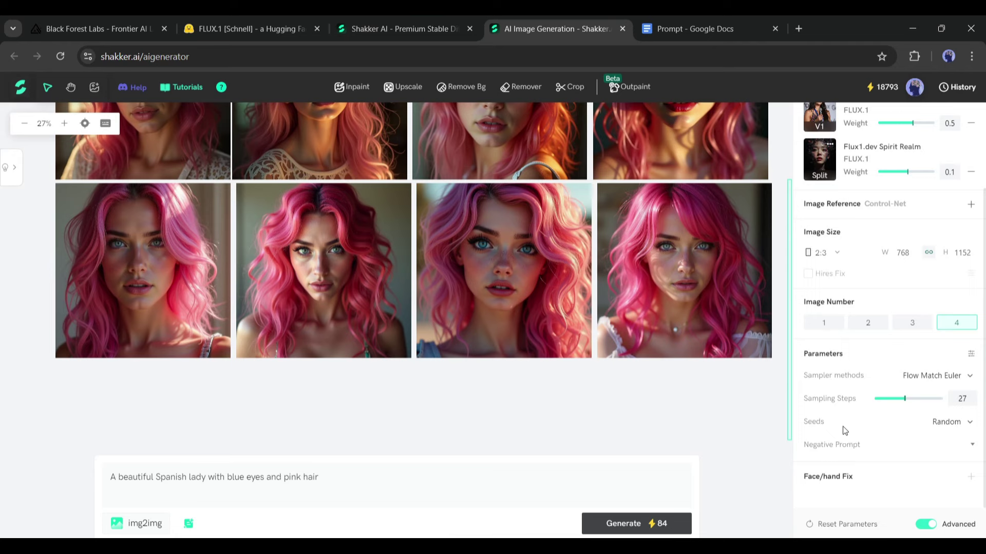
Step: Expand Negative Prompt to reveal its default terms, such as EasyNegative and (worst quality:2)
left_click(940, 451)
scroll(858, 483, "down", 2)
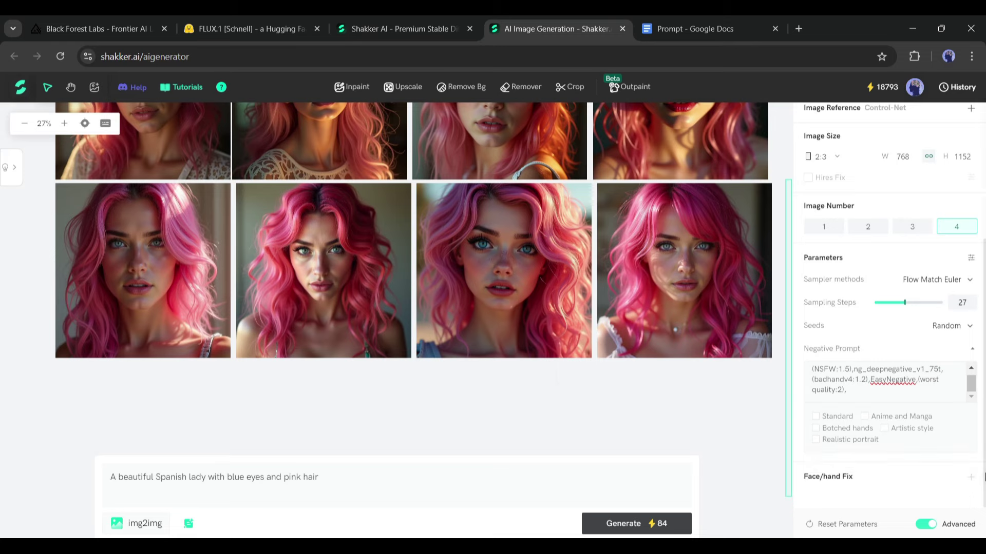
left_click_drag(788, 492, 696, 516)
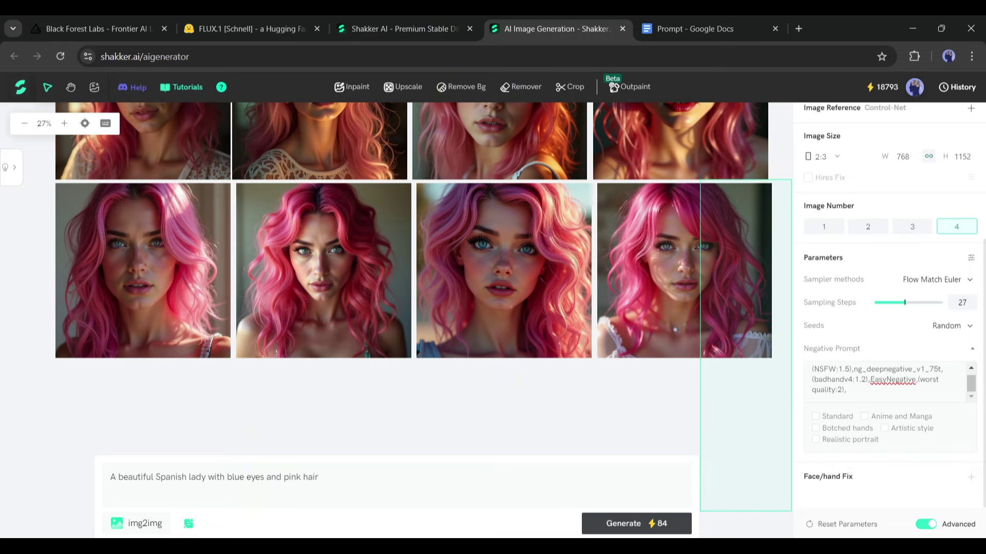
Step: Generate four 768×1152 pink-haired portraits and pan the canvas to inspect the new row
left_click(631, 529)
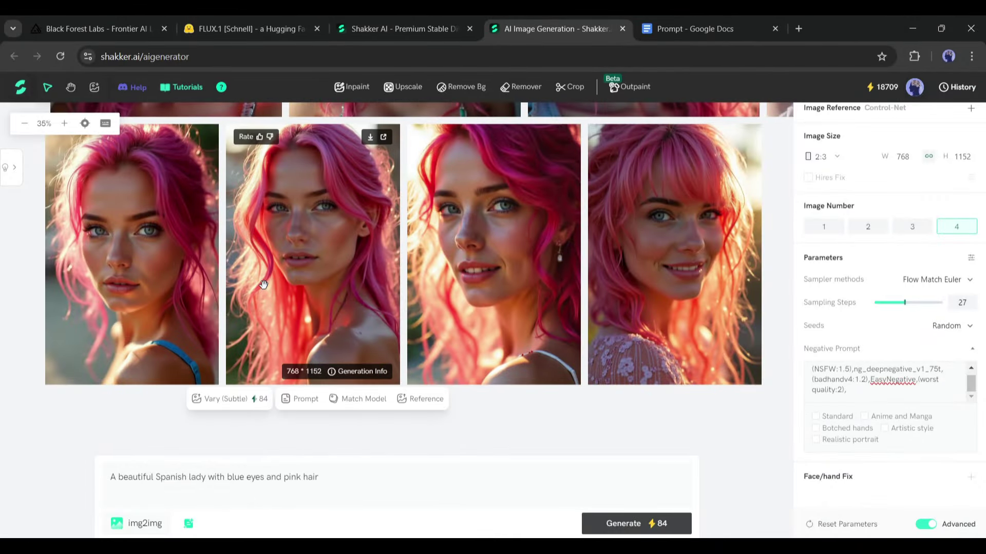
scroll(263, 285, "up", 2)
scroll(314, 279, "down", 2)
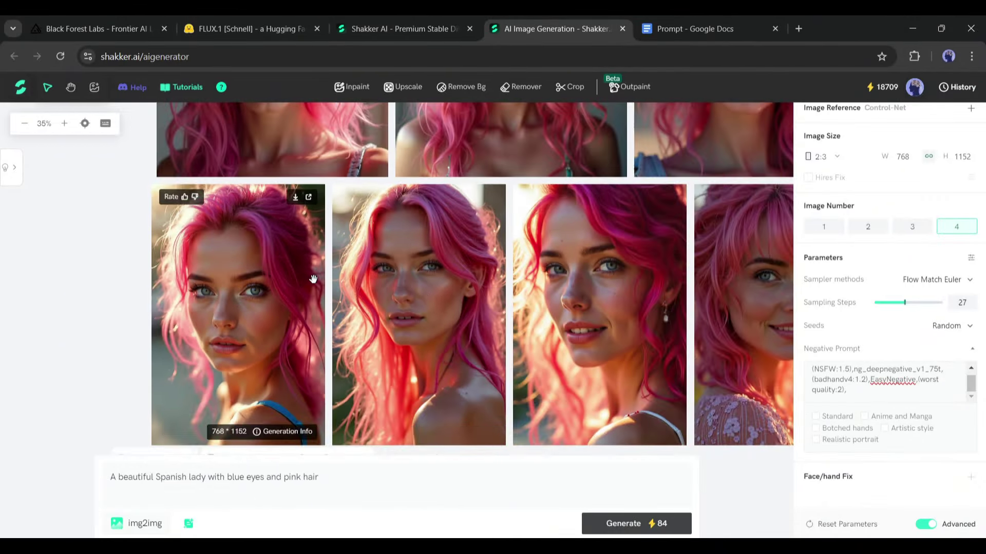
scroll(523, 277, "right", 3)
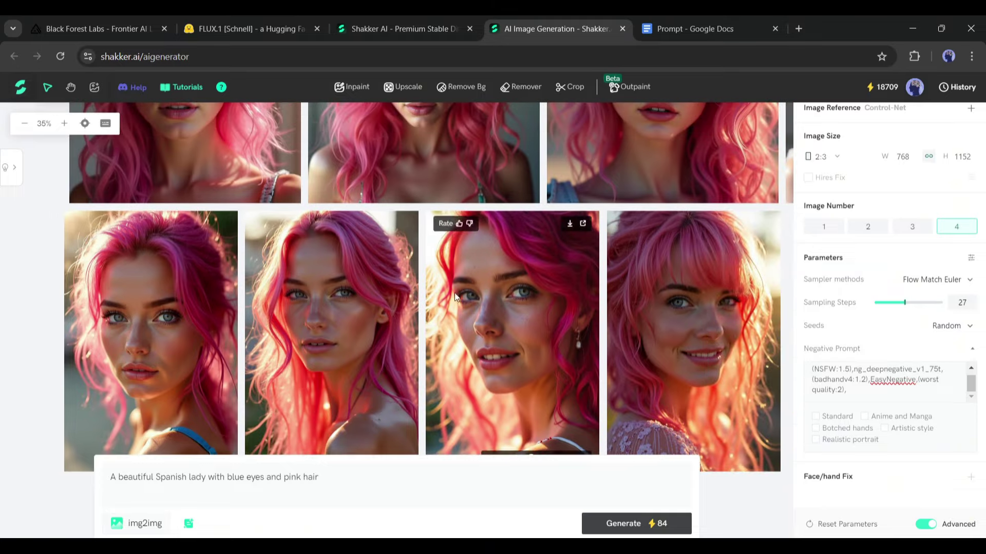
mouse_move(461, 274)
left_mouse_down()
mouse_move(461, 331)
mouse_move(461, 274)
left_mouse_up()
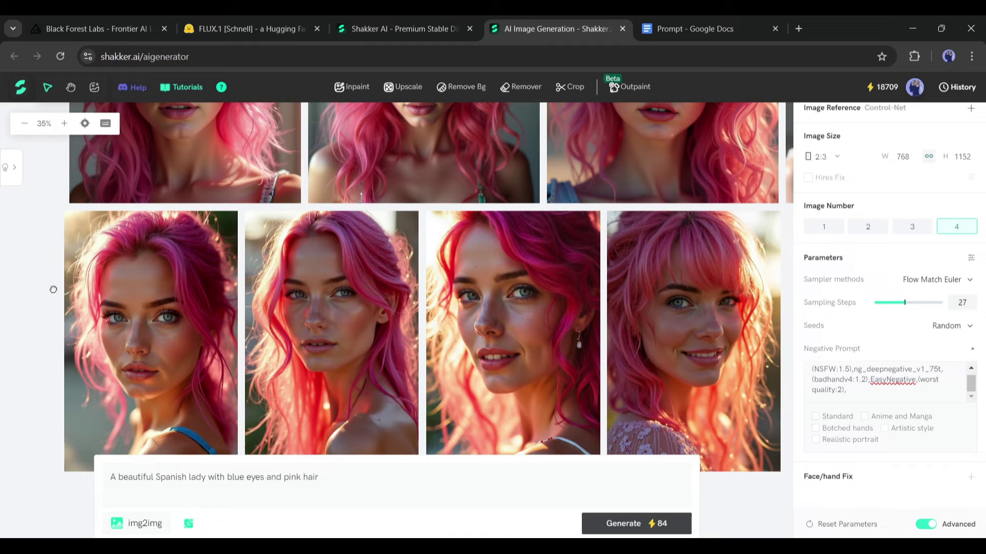
scroll(53, 289, "up", 2)
scroll(54, 290, "down", 2)
scroll(46, 257, "right", 1)
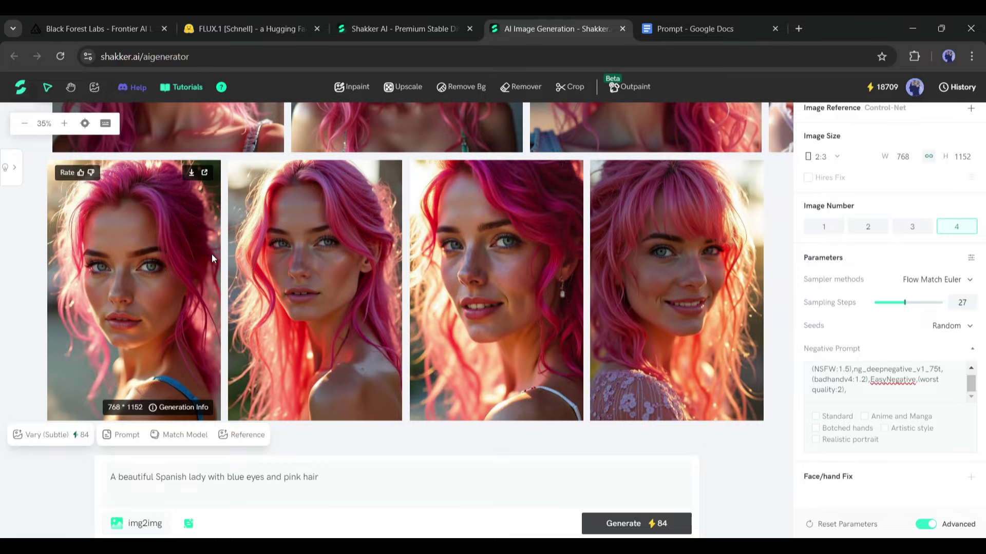
Step: Copy the Gaza father-and-child text of Prompt 2 from the Google Docs tab
left_click(688, 28)
scroll(510, 322, "up", 10)
scroll(510, 322, "down", 2)
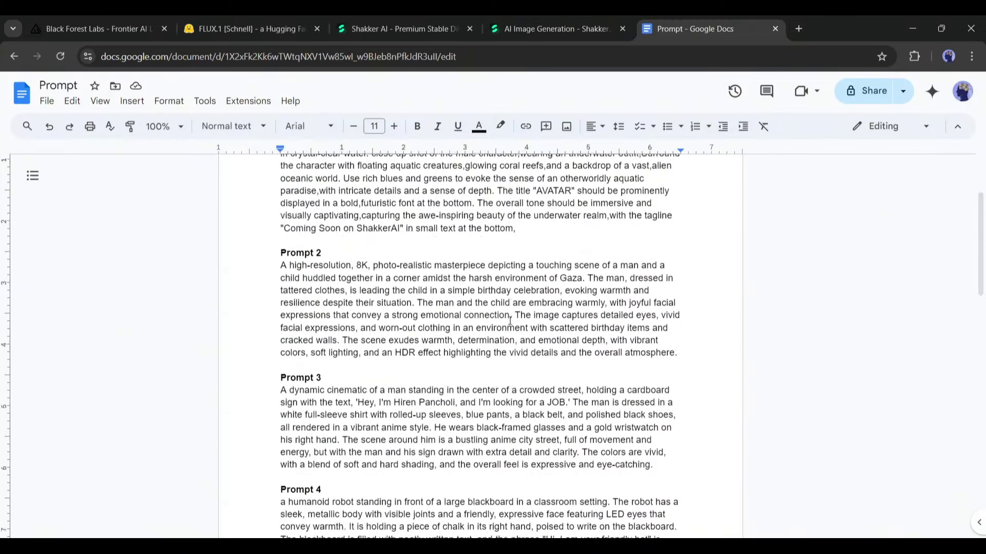
scroll(509, 321, "up", 2)
scroll(501, 331, "down", 3)
scroll(493, 336, "up", 3)
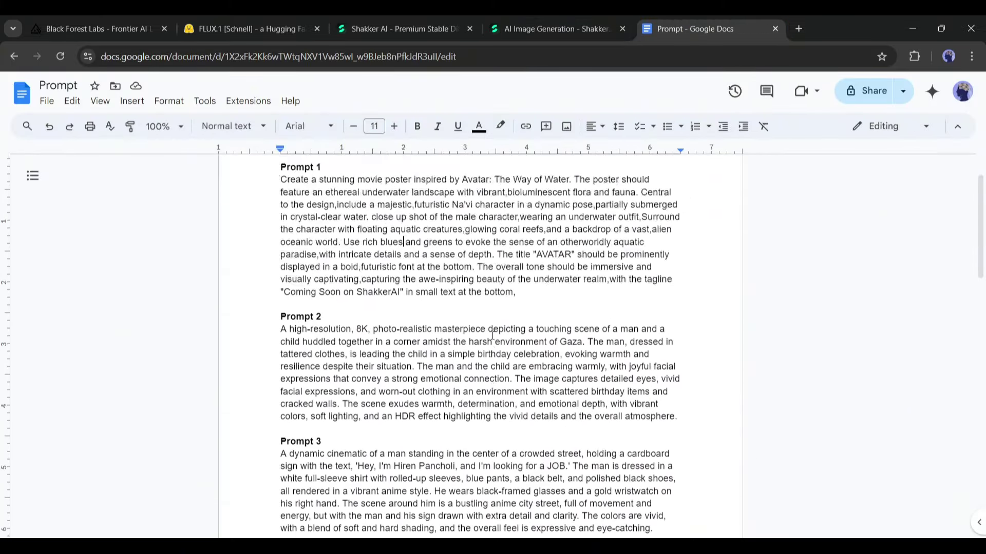
scroll(493, 336, "down", 3)
left_click_drag(679, 289, 263, 207)
Step: Paste the Gaza prompt, remove both LoRAs, and generate four 1024×768 images
key("ctrl+shift+Tab")
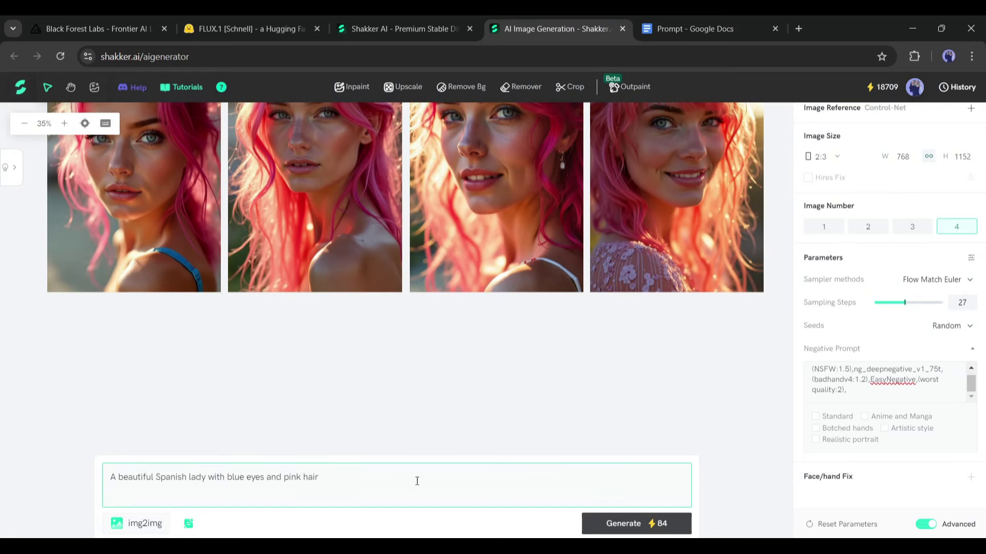
key("ctrl+v")
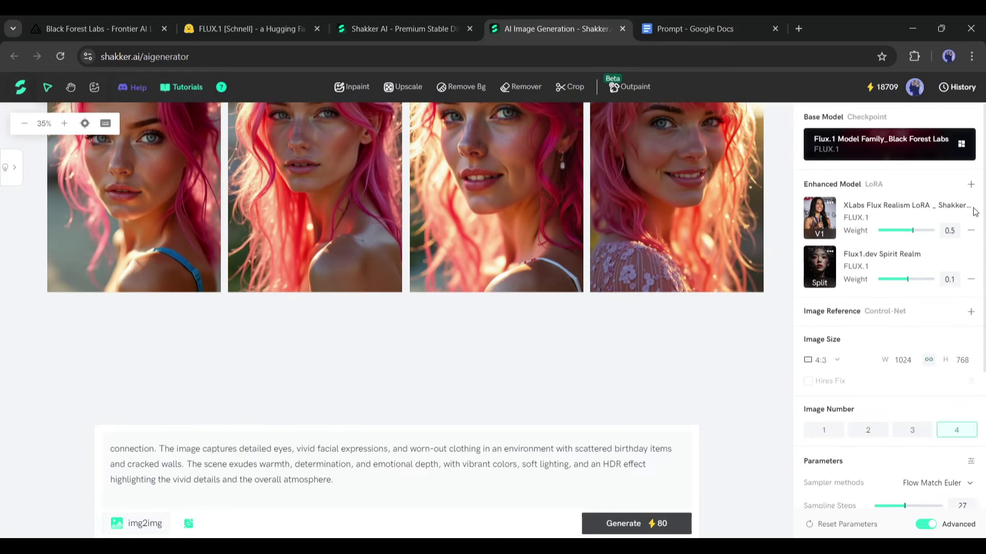
left_click(973, 209)
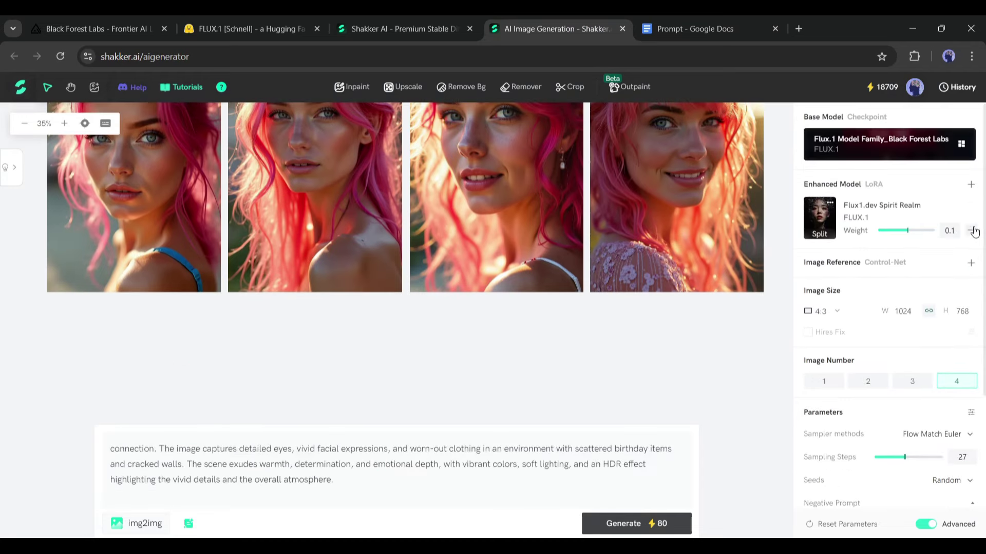
left_click(974, 229)
left_click(635, 523)
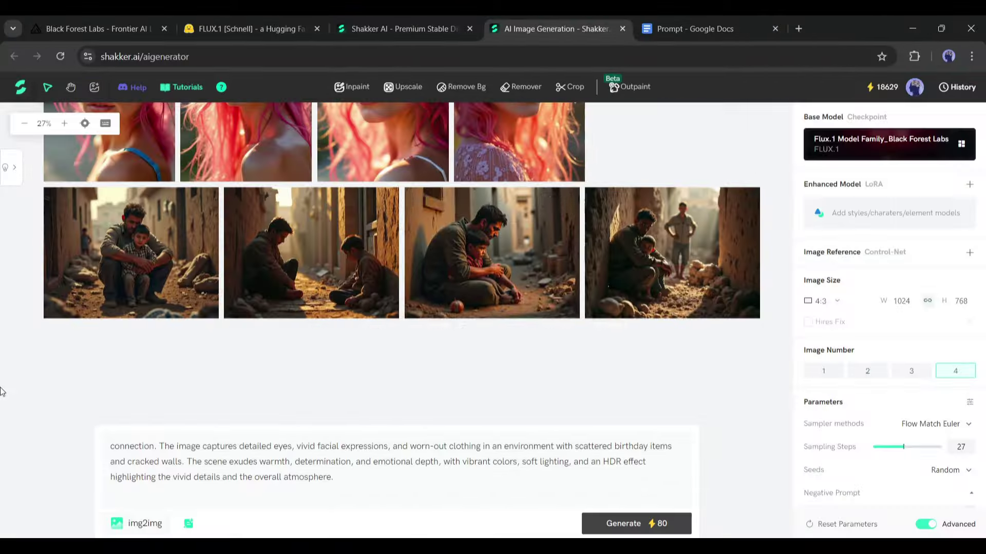
scroll(150, 261, "up", 5)
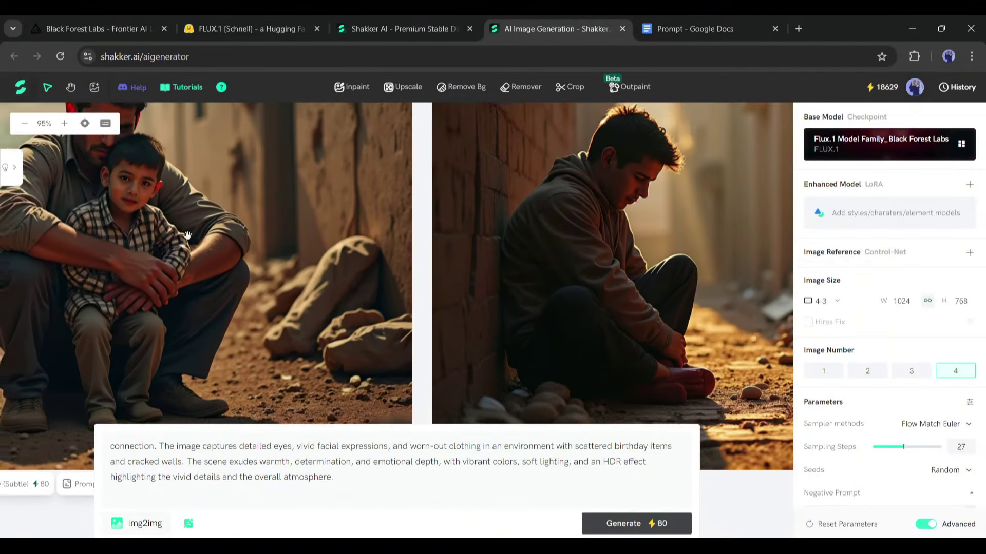
scroll(428, 248, "down", 1)
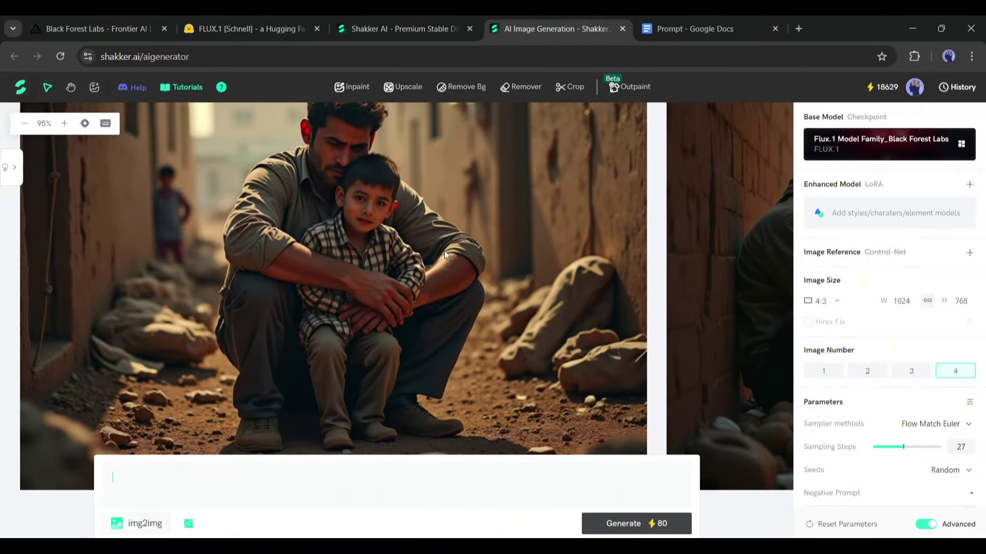
scroll(359, 292, "right", 10)
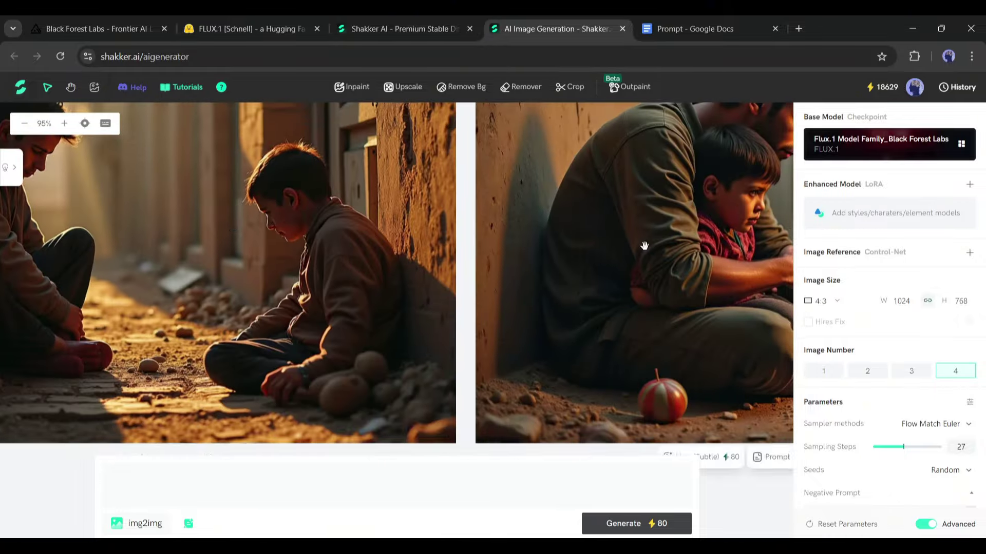
scroll(337, 261, "right", 10)
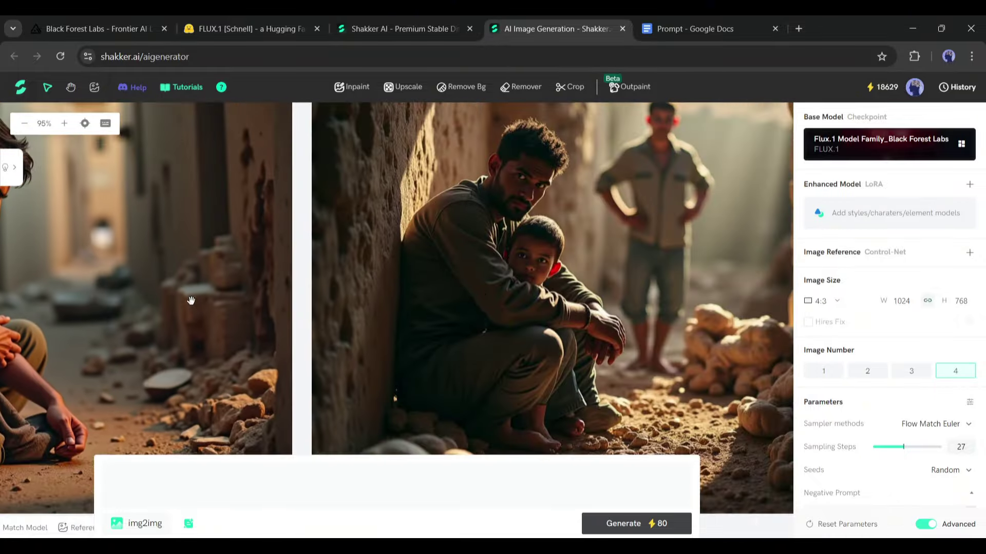
scroll(348, 315, "right", 10)
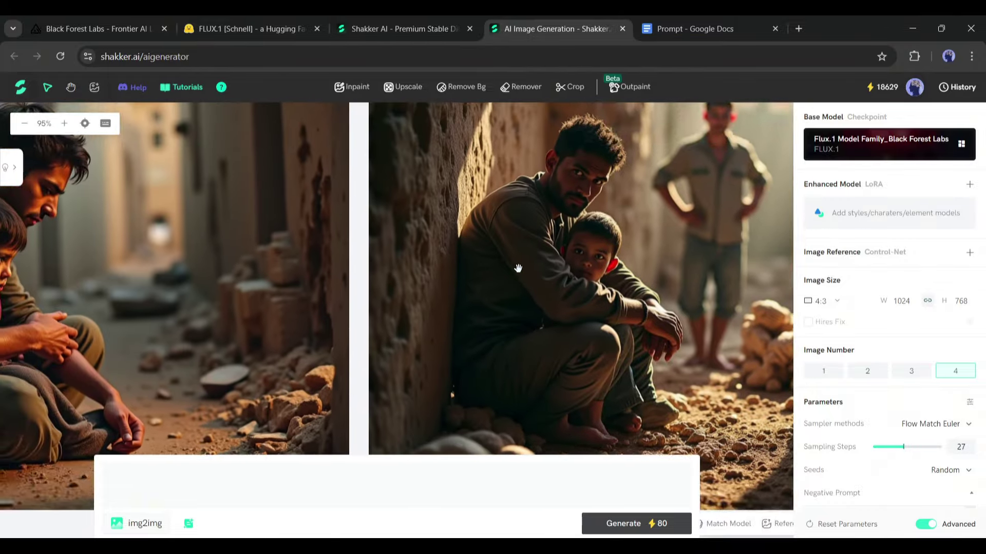
scroll(411, 292, "left", 15)
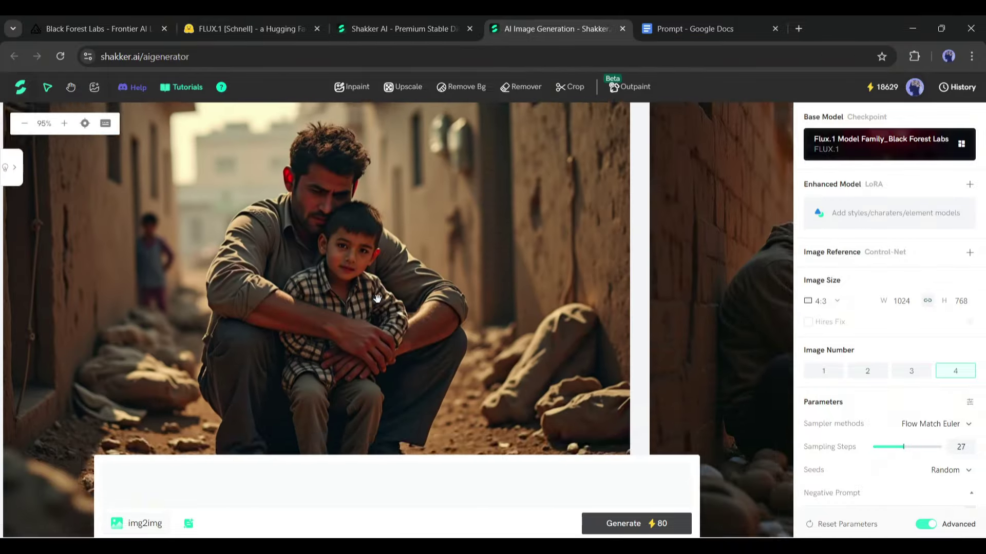
scroll(303, 304, "down", 4)
Step: Paste Prompt 4, the robot-at-blackboard 'Hi, I am your friendly bot' prompt, and generate four images
key("ctrl+Tab")
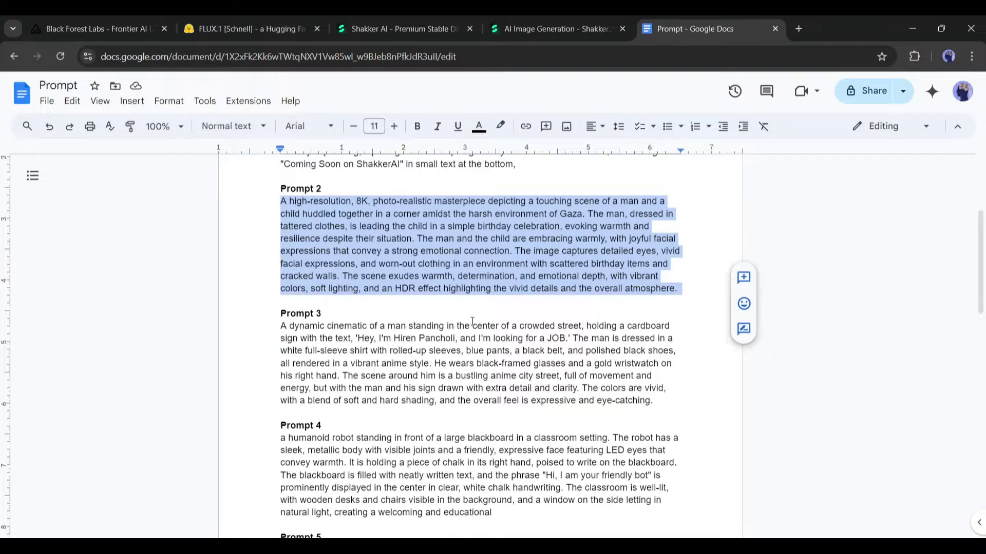
key("ctrl+shift+Tab")
left_click(197, 475)
key("ctrl+v")
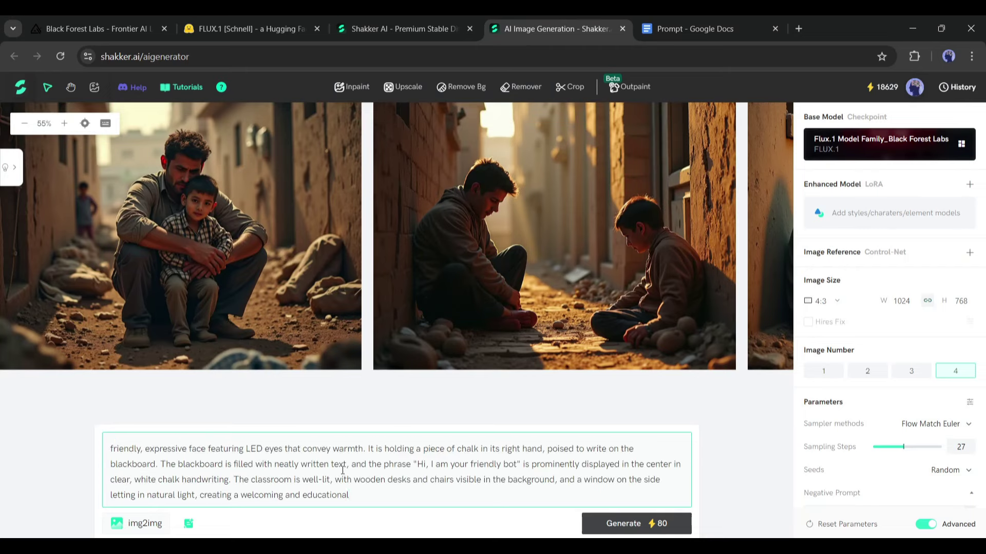
left_click(651, 524)
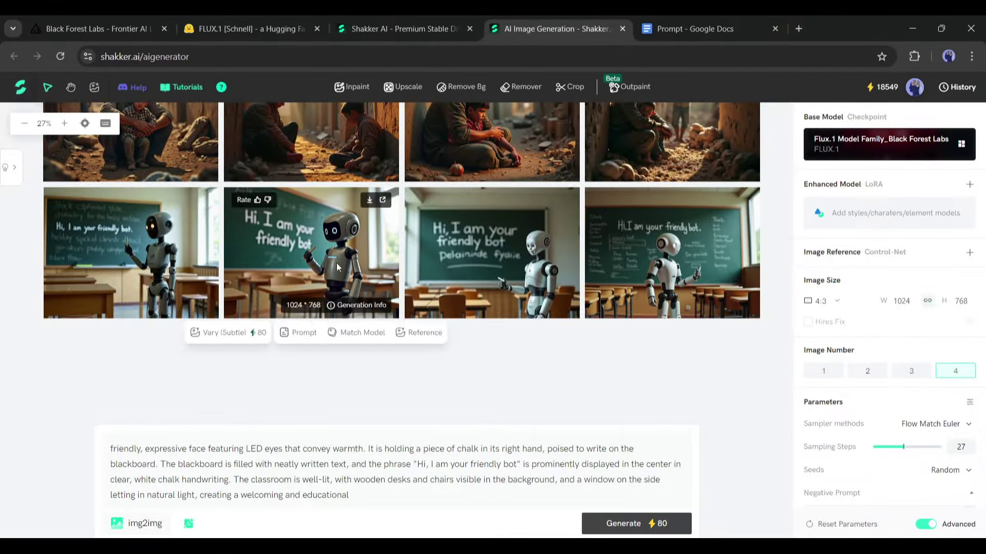
Step: Inspect the four robot images, then compare them with the Black Forest Labs gallery
left_click(270, 250)
scroll(272, 249, "up", 5)
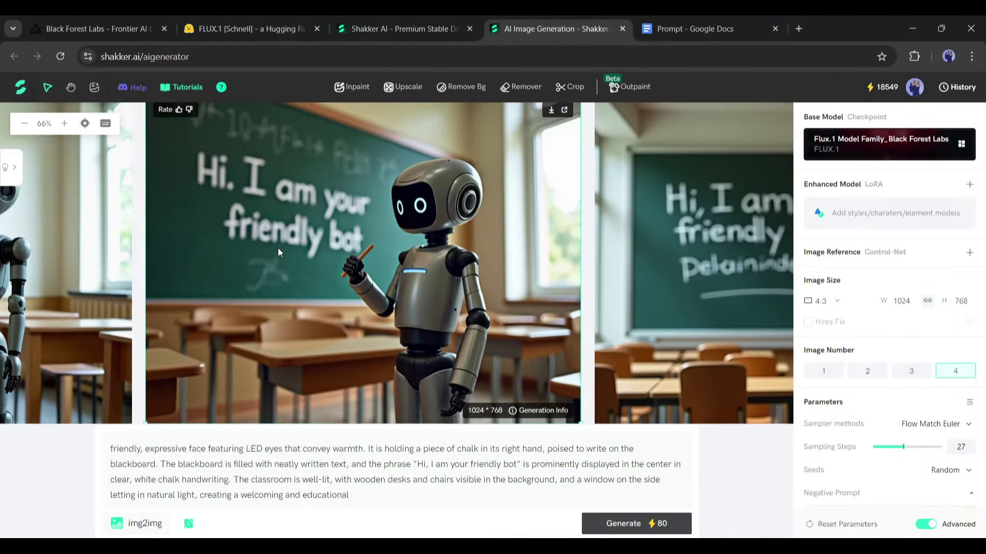
scroll(278, 248, "left", 5)
scroll(352, 247, "right", 10)
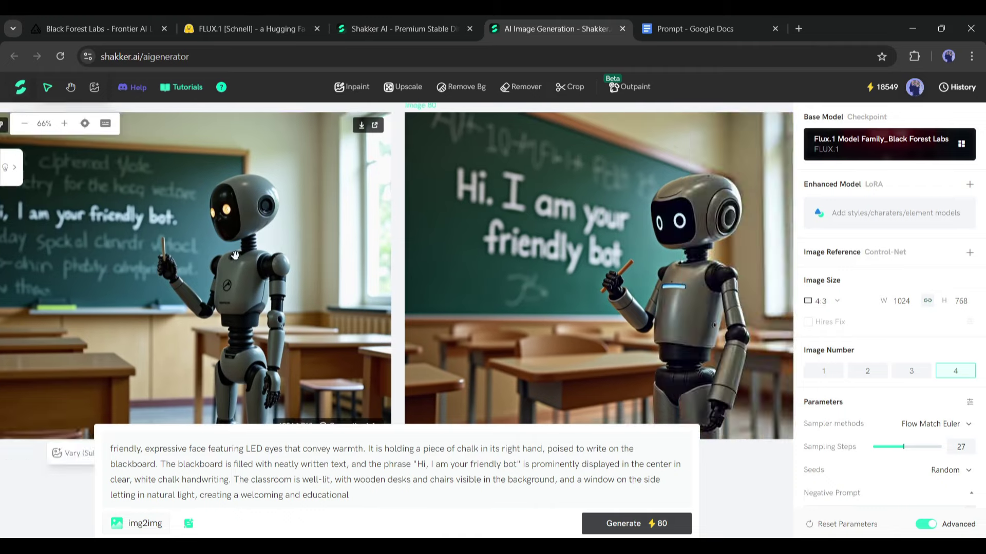
scroll(606, 257, "right", 10)
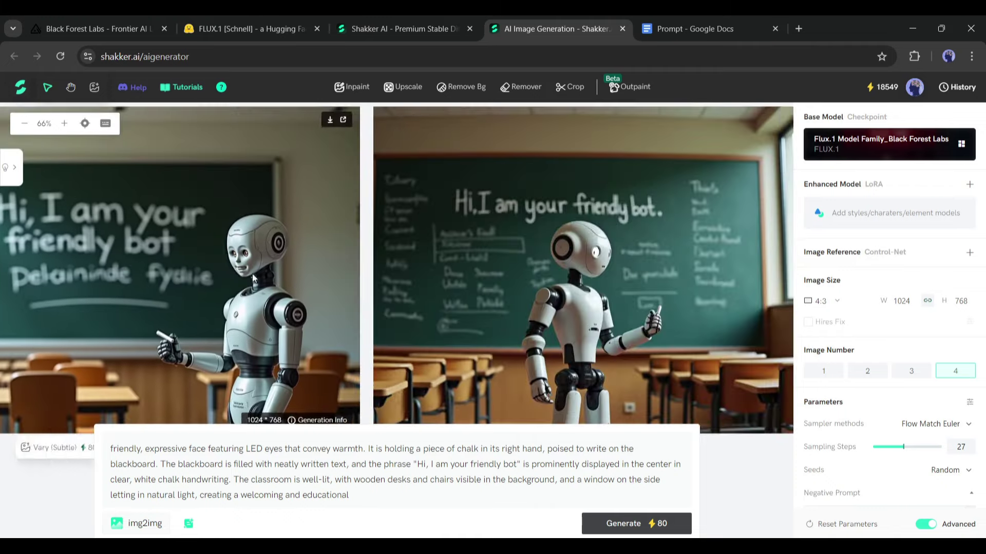
scroll(434, 257, "down", 1)
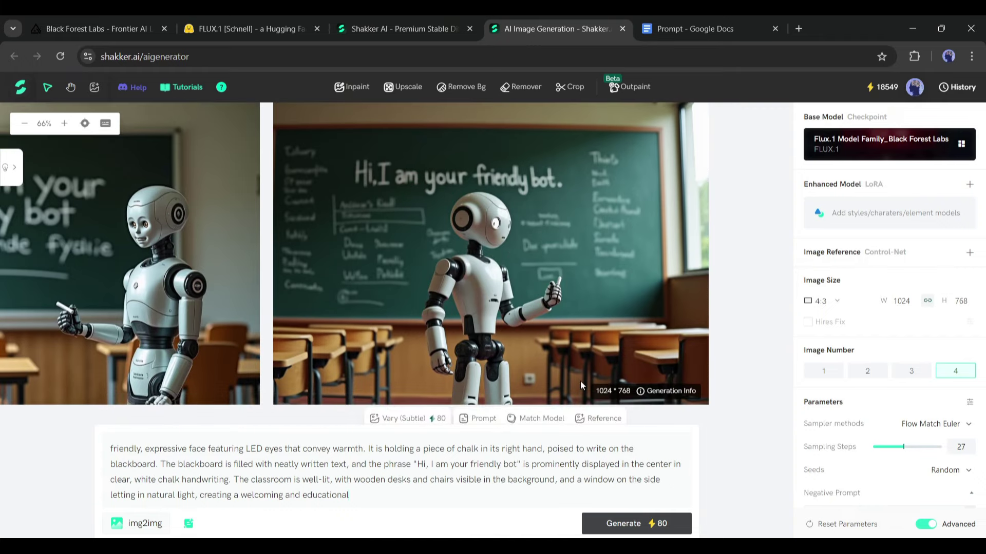
scroll(227, 281, "left", 3)
scroll(227, 281, "up", 1)
scroll(226, 281, "right", 10)
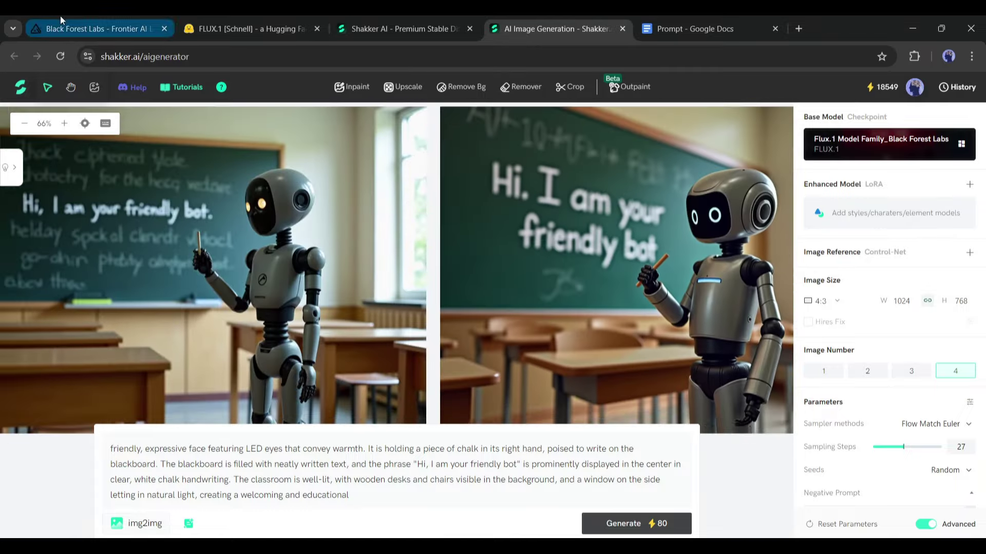
left_click(62, 26)
scroll(381, 272, "down", 2)
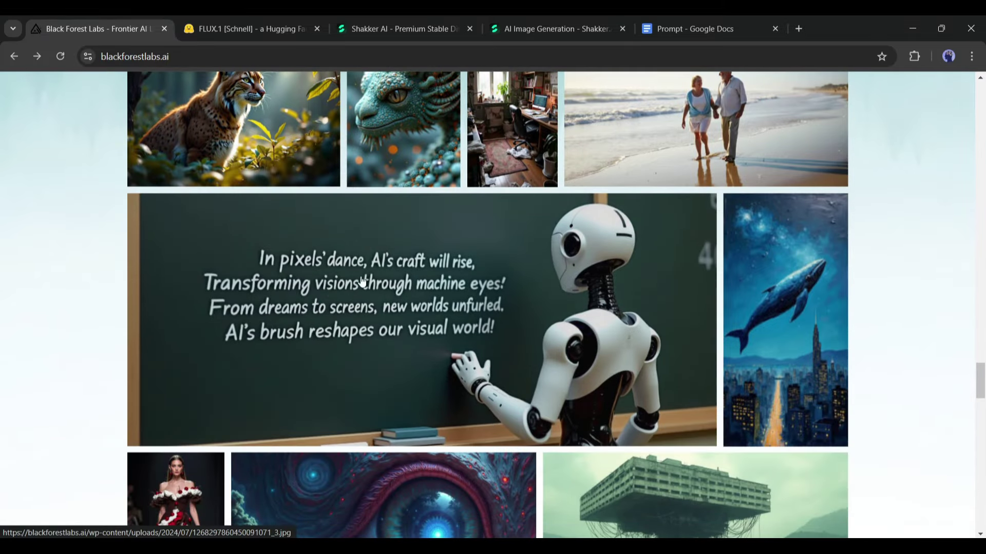
Step: Replace the prompt with the 'SOME PEOPLE DREAM of SUCCESS' quote-wall description and generate
left_click(514, 21)
left_click(334, 462)
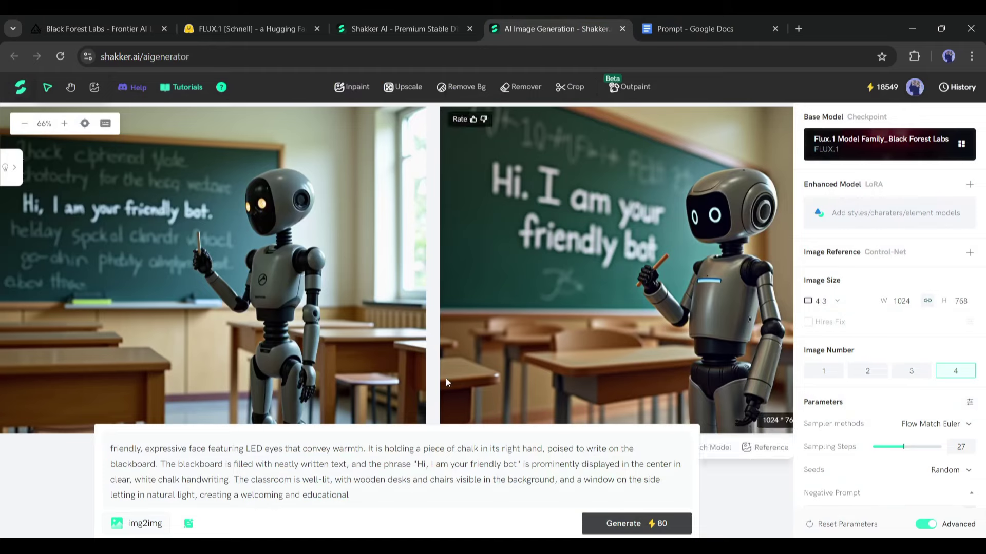
key("ctrl+a")
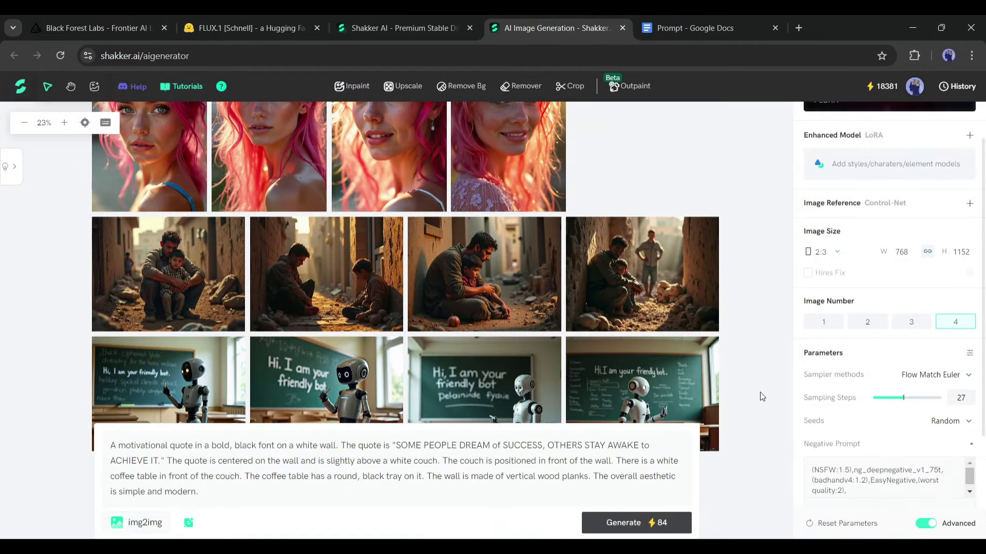
scroll(760, 393, "up", 3)
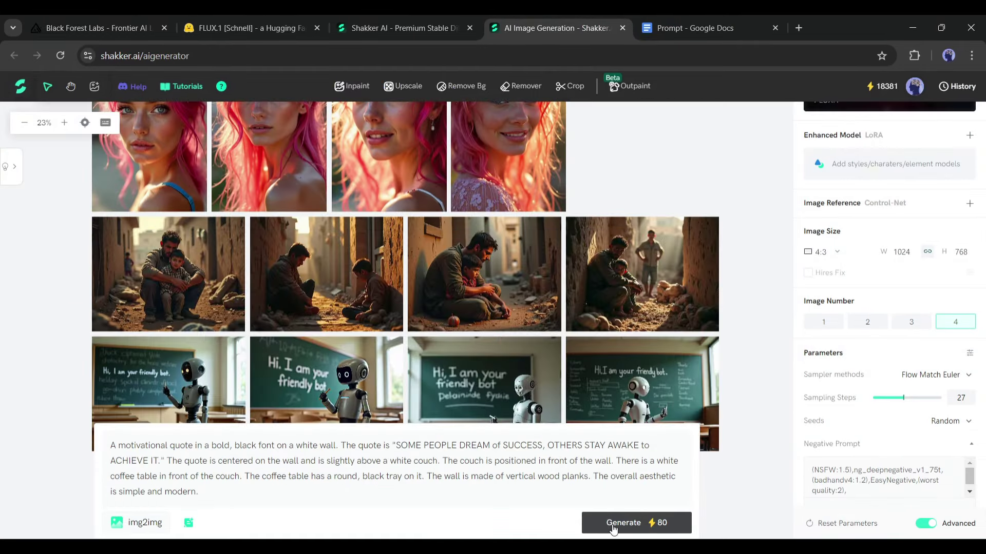
left_click(614, 525)
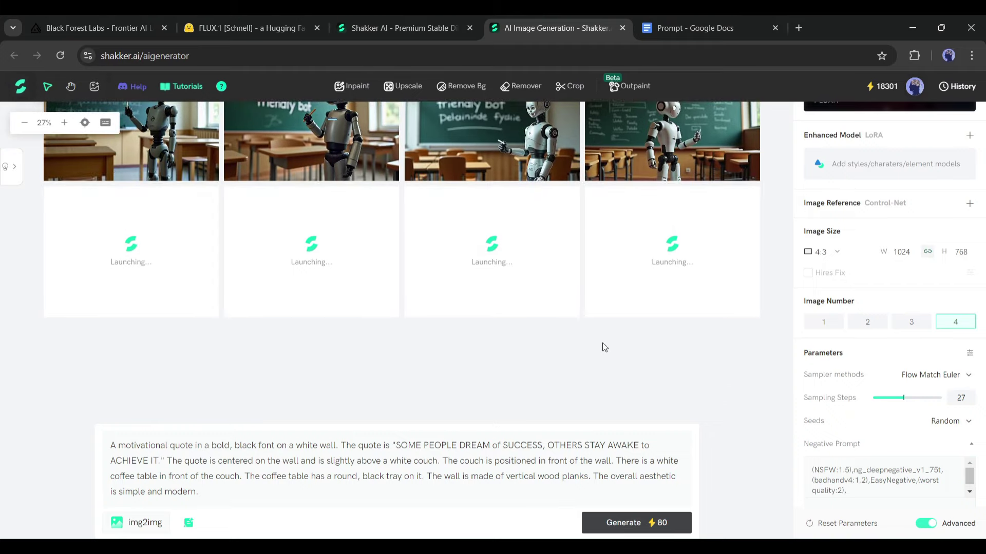
Step: Scroll across the four 1024×768 quote-wall images of the white couch
scroll(294, 239, "up", 5)
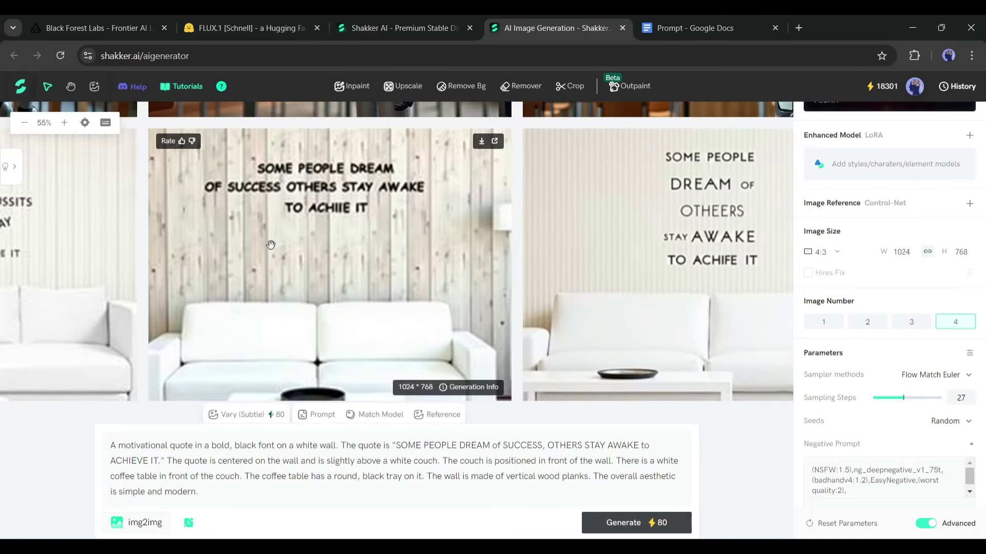
scroll(426, 236, "right", 3)
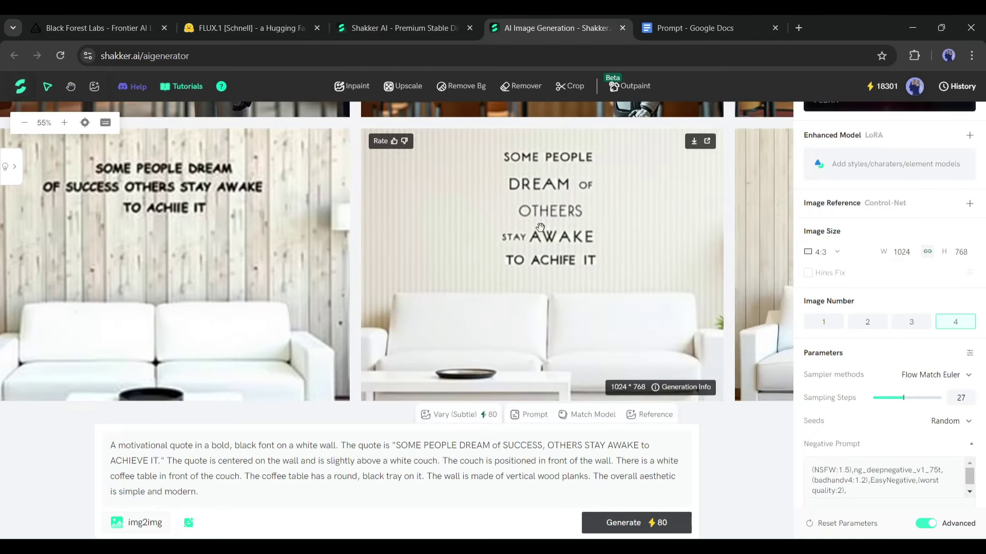
scroll(563, 233, "right", 1)
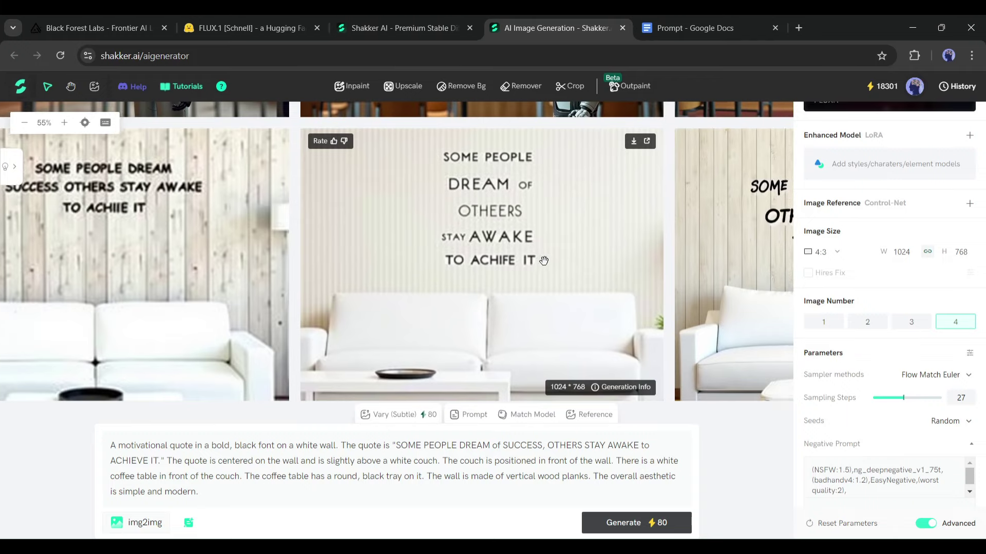
scroll(555, 262, "right", 5)
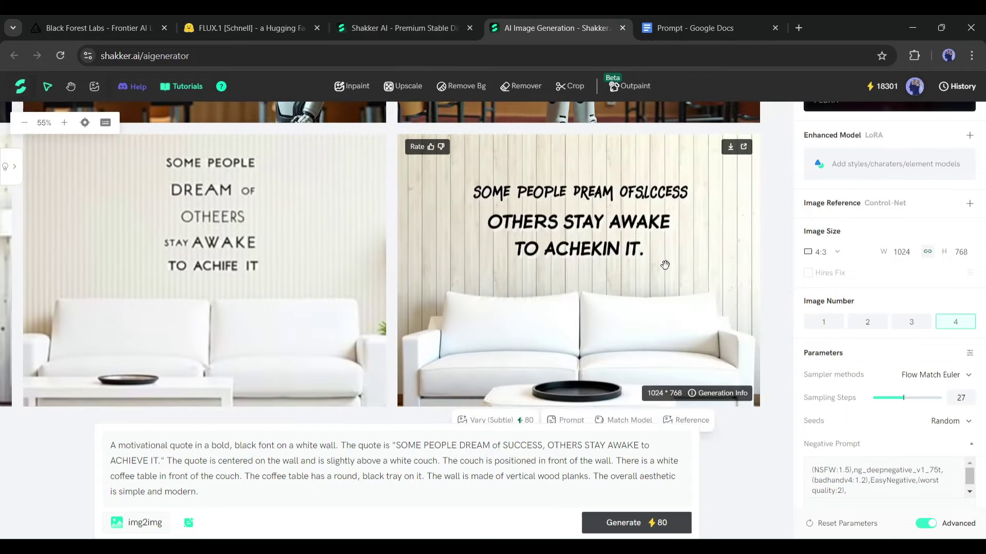
scroll(663, 264, "down", 5)
Step: Copy the Prompt 1 Avatar paragraph into the prompt box and choose 2:3 portrait size
key("ctrl+Tab")
left_click_drag(505, 356, 281, 243)
right_click(356, 268)
left_click(557, 28)
type("Create a stunning movie poster inspired by Avatar: The Way of Water. The poster should feature an ethereal underwater landscape with vibrant,bioluminescent flora and fauna. Central to the design,include a majestic,futuristic Na'vi character in a dynamic pose,partially submerged in crystal-clear water. close up shot of the male character,wearing an underwater outfit,Surround the character with floating aquatic creatures,glowing coral reefs,and a backdrop of a vast,alien oceanic world. Use rich blues and greens to evoke the sense of an otherworldly aquatic paradise,with intricate details and a sense of depth. The title \"AVATAR\" should be prominently displayed in a bold,futuristic font at the bottom. The overall tone should be immersive and visually captivating,capturing the awe-inspiring beauty of the underwater realm,with the tagline \"Coming Soon on AI Ninja\" in small text at the bottom,")
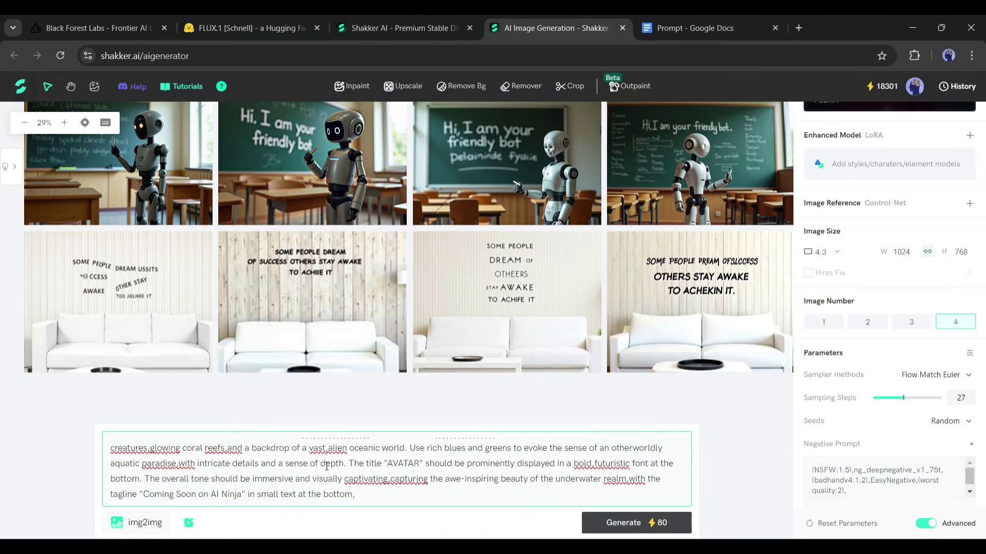
left_click(827, 307)
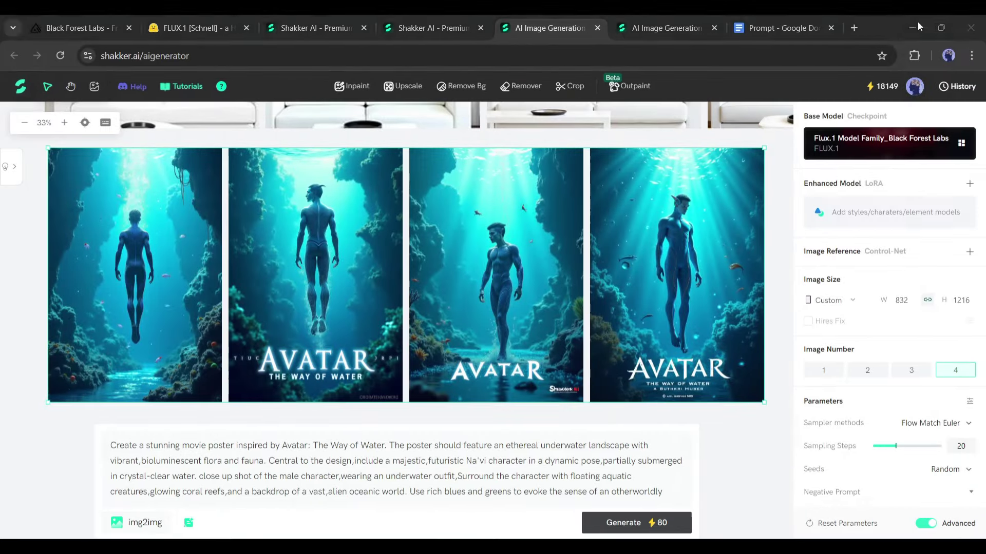
Step: Review the four 832×1216 Avatar: The Way of Water posters on the canvas
scroll(277, 209, "up", 4)
scroll(278, 209, "down", 2)
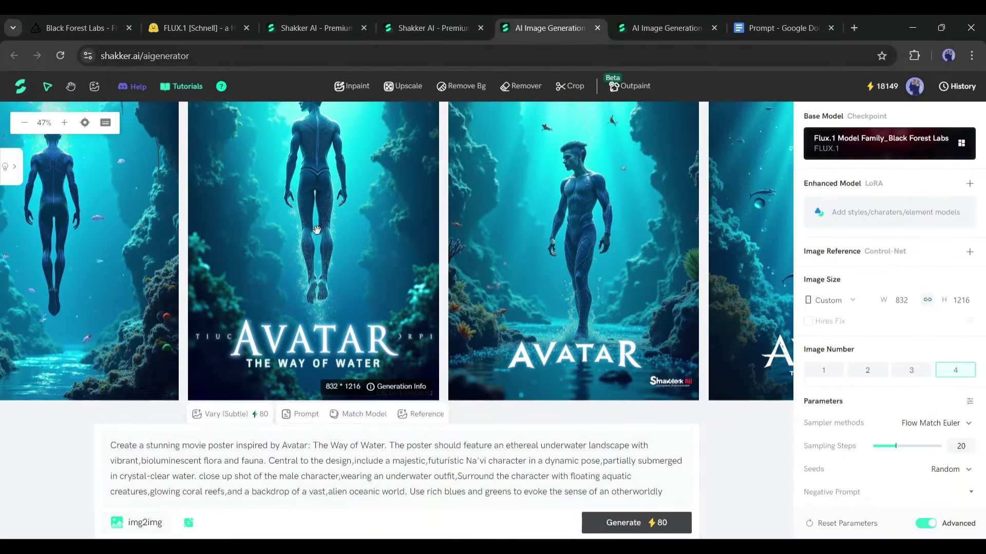
scroll(278, 210, "right", 3)
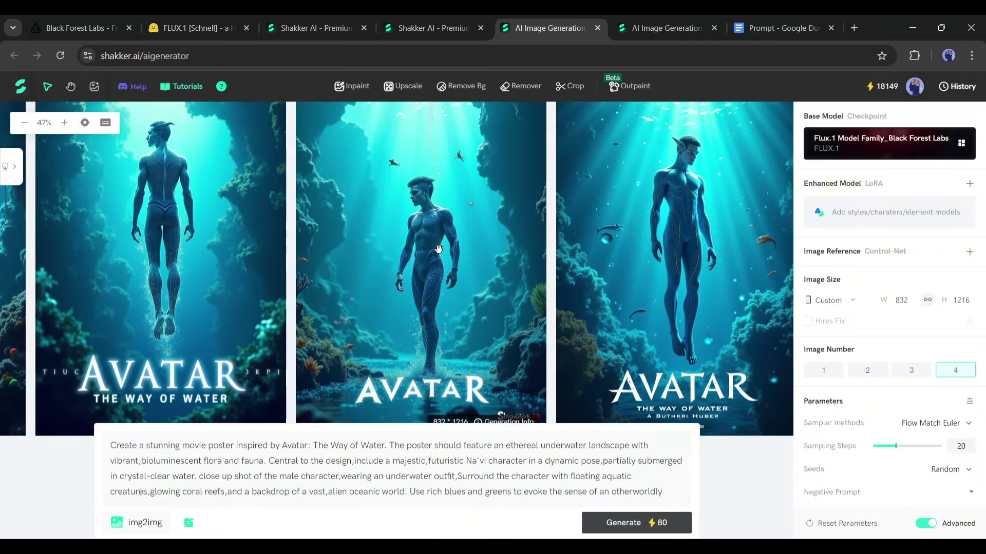
scroll(254, 198, "up", 1)
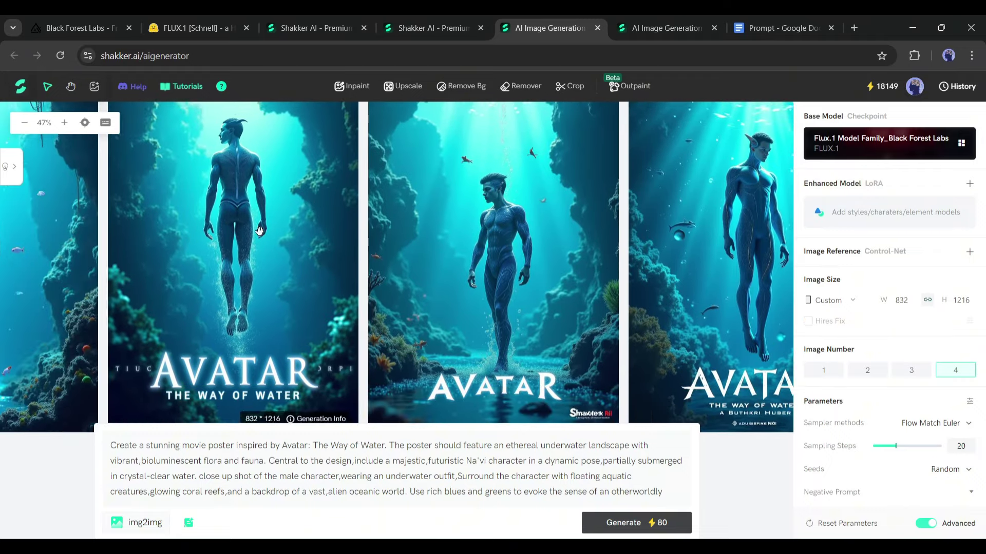
scroll(238, 198, "down", 1)
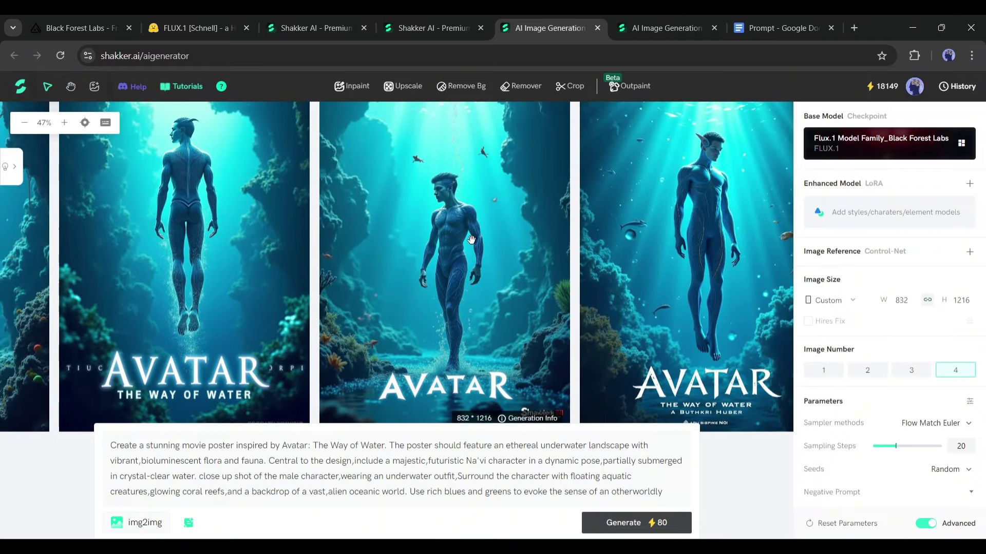
scroll(308, 231, "down", 2)
scroll(219, 227, "up", 2)
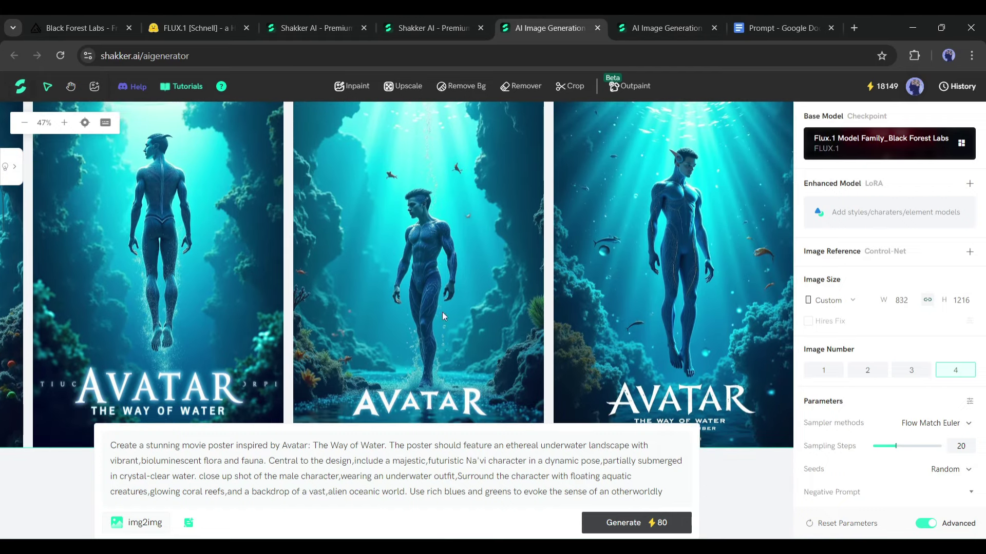
scroll(319, 227, "down", 4)
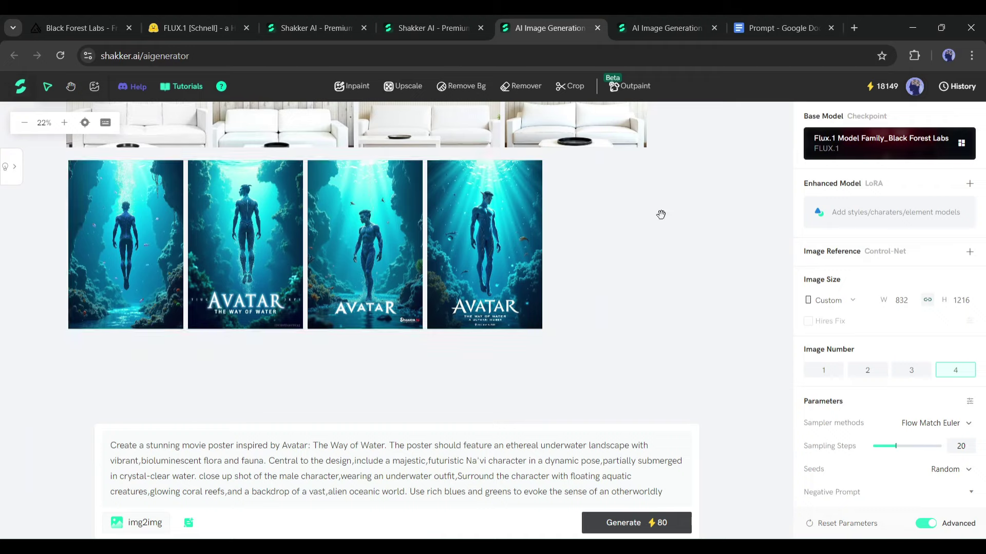
scroll(661, 214, "up", 10)
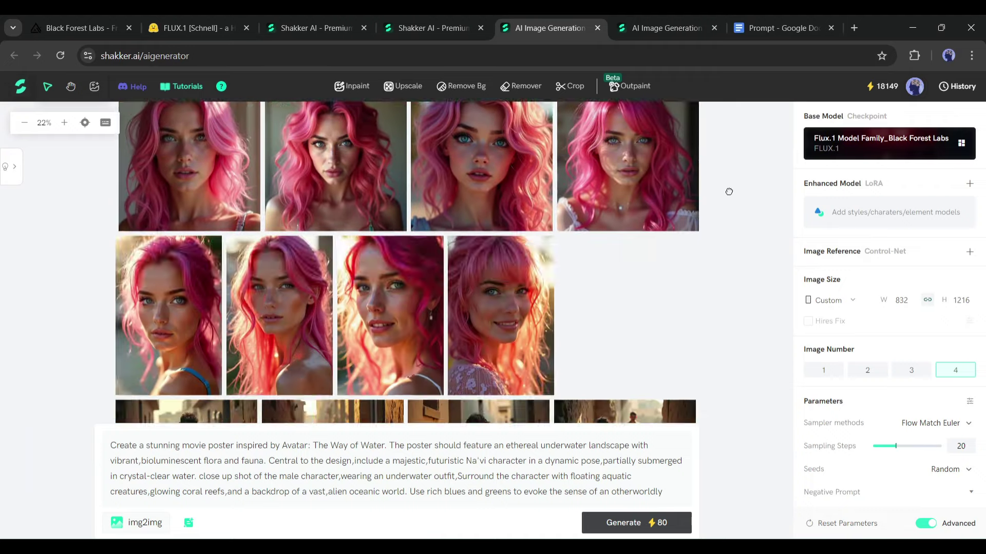
scroll(729, 191, "down", 8)
left_click(77, 28)
scroll(449, 385, "down", 6)
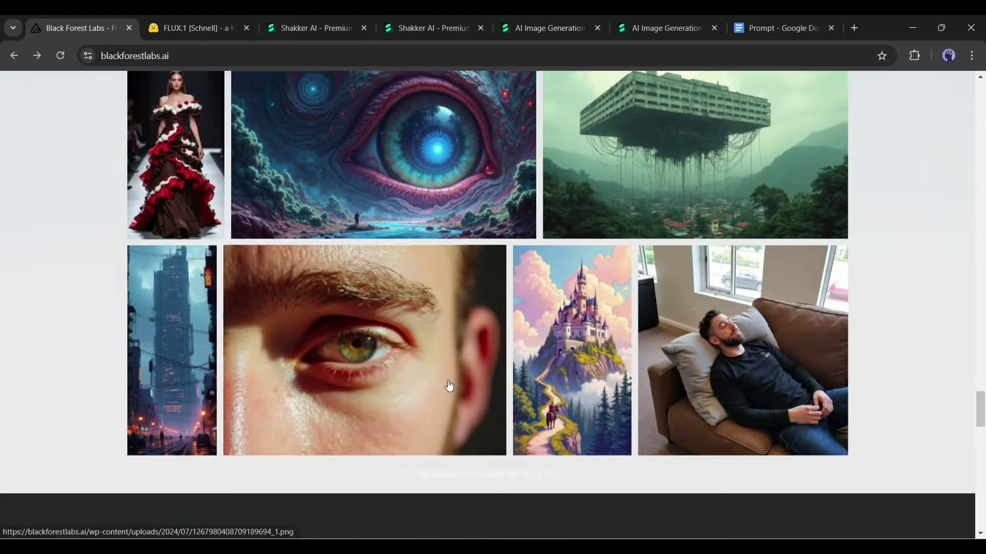
scroll(446, 360, "down", 3)
scroll(452, 354, "up", 12)
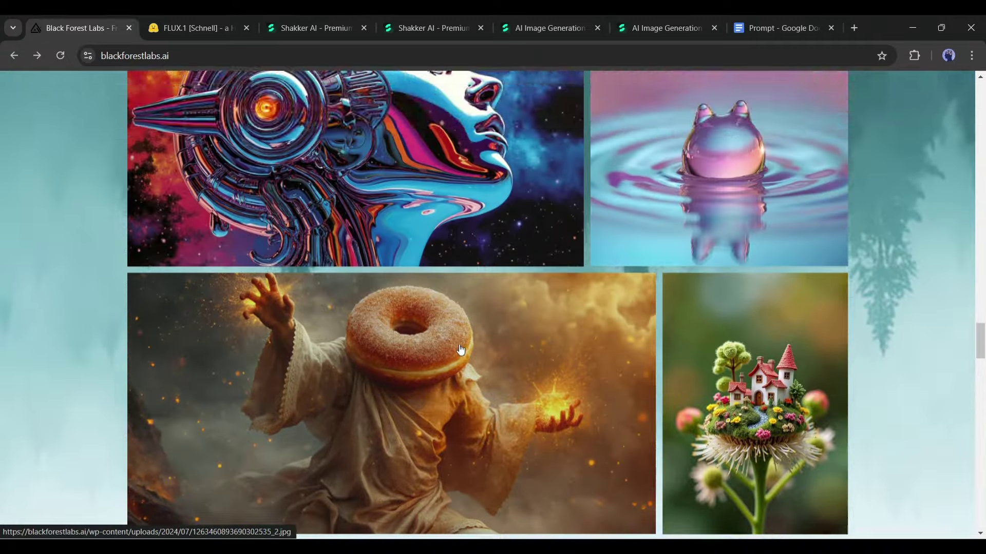
scroll(461, 350, "up", 15)
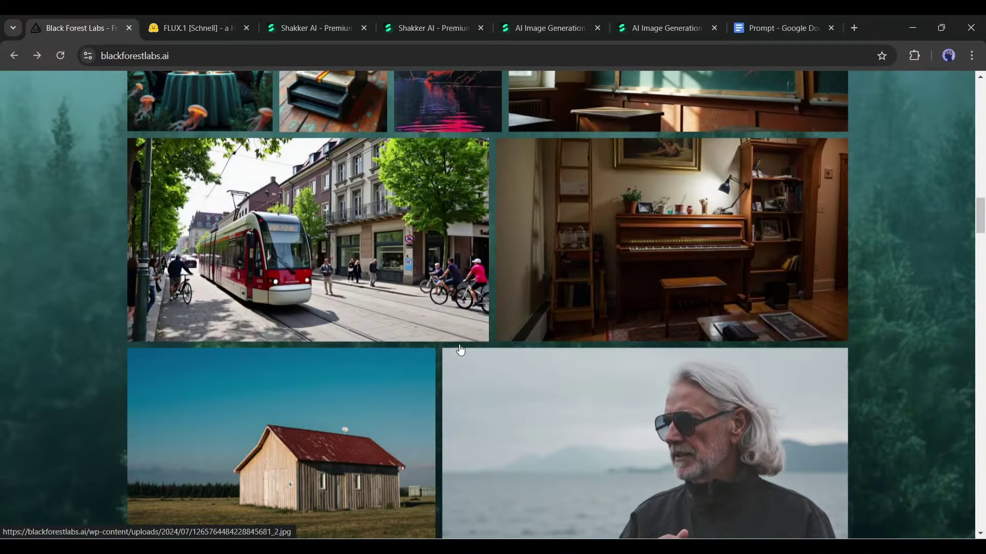